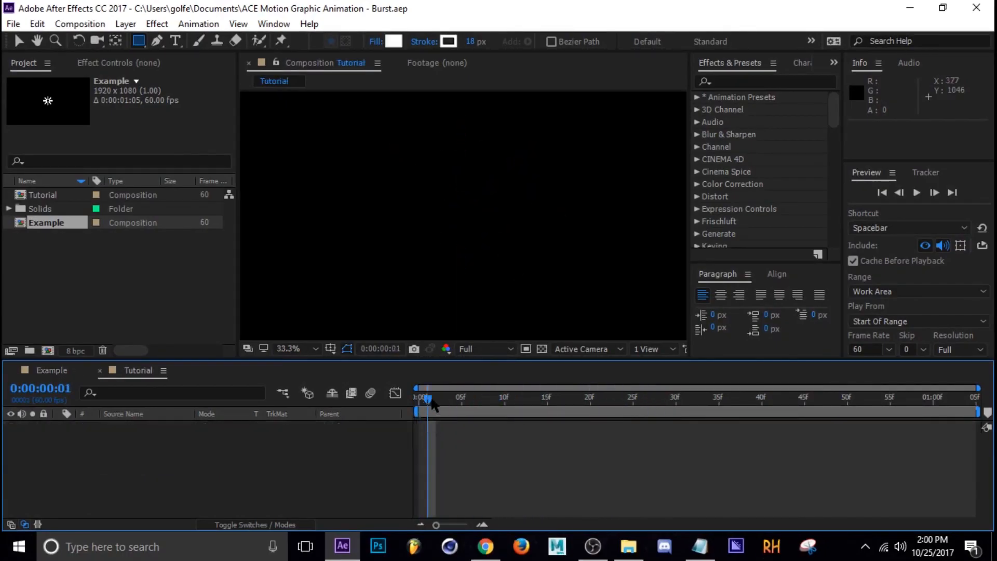
Create a new shape layer in the Tutorial composition at frame 0.
left_click_drag(429, 406, 397, 412)
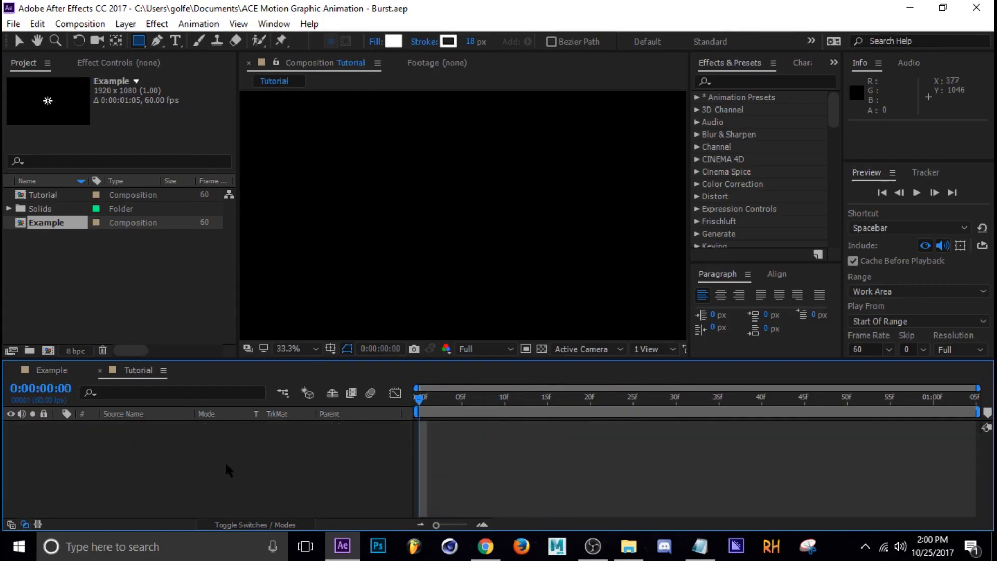
right_click(238, 445)
mouse_move(304, 289)
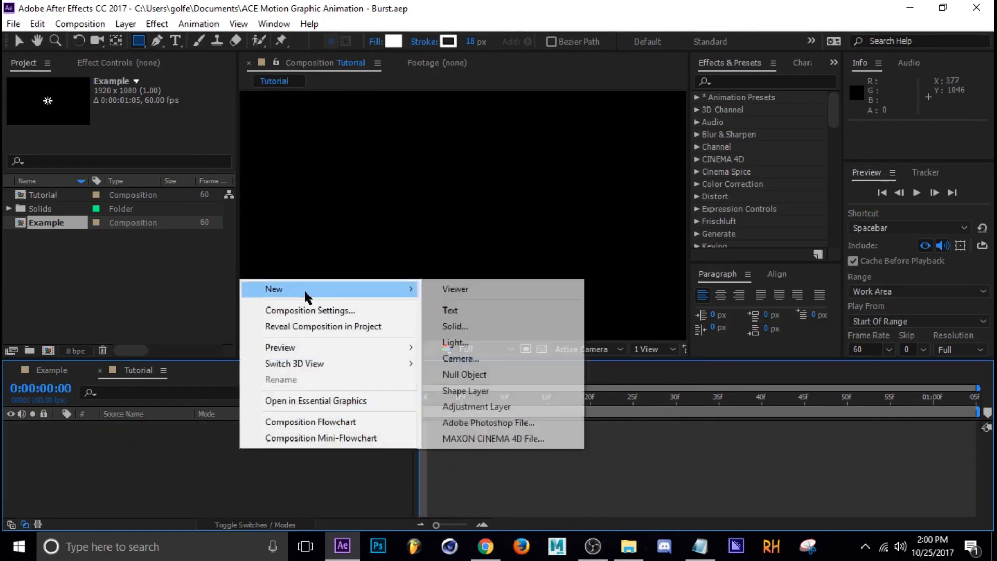
left_click(463, 390)
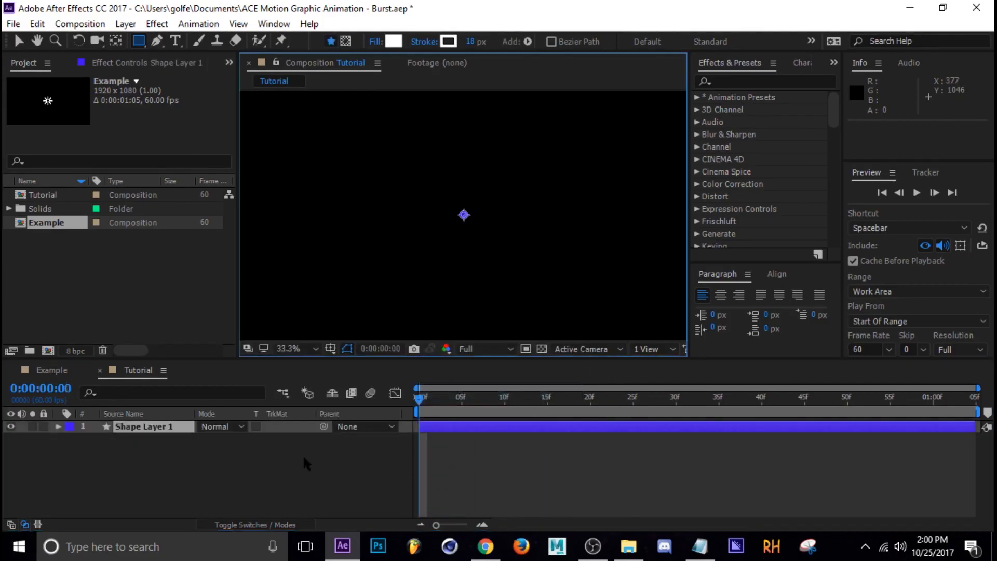
Add a rectangle path to the shape layer's contents.
left_click(59, 426)
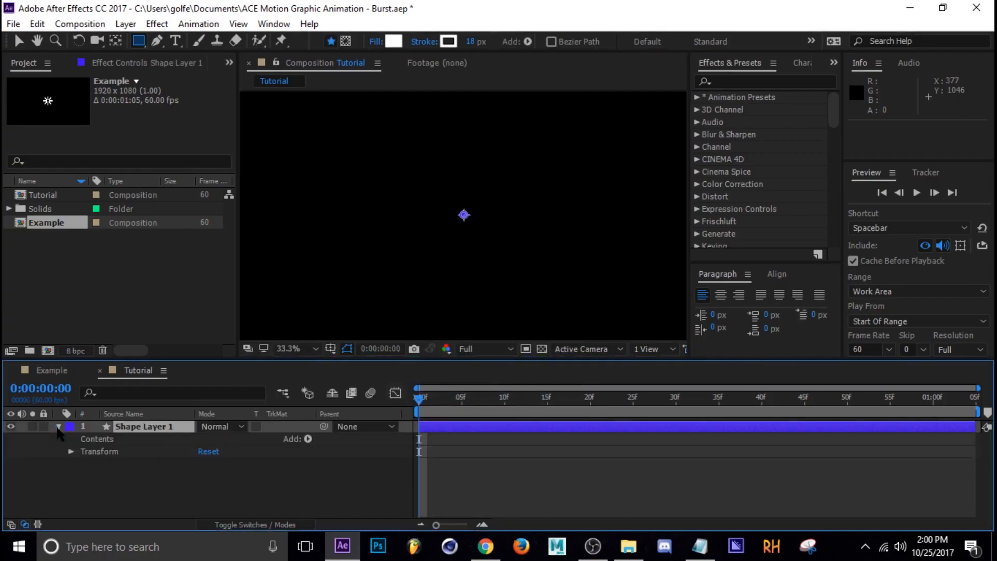
left_click(308, 439)
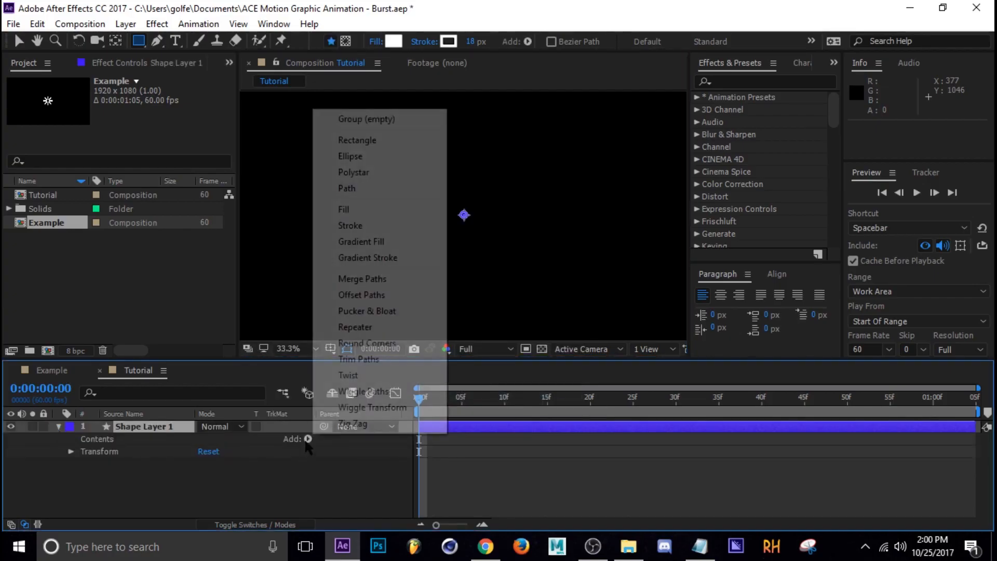
left_click(370, 142)
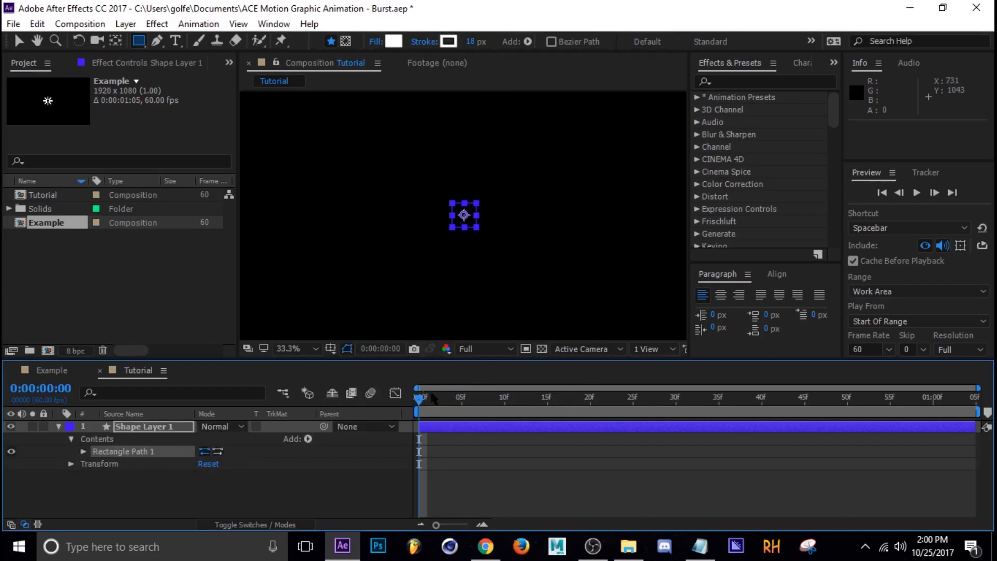
Add a fill to the shape layer's contents.
left_click_drag(419, 399, 367, 440)
left_click(308, 439)
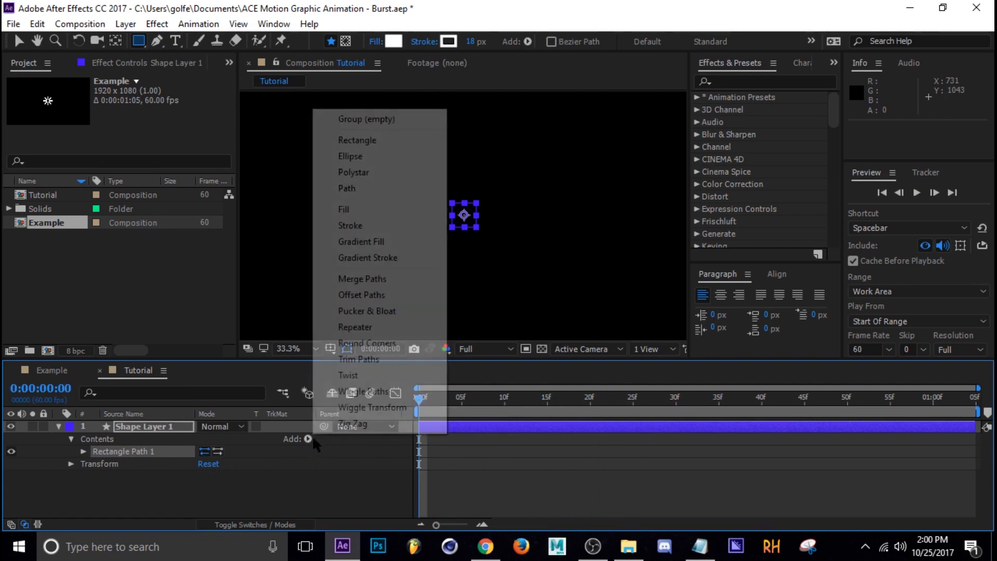
left_click(368, 211)
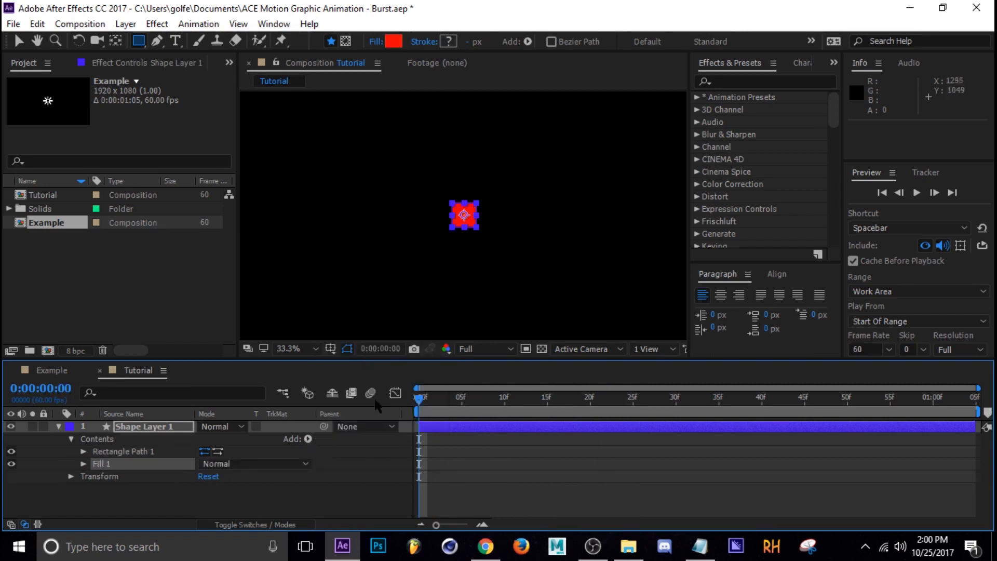
Set the fill colour to white, FFFFFF.
left_click(83, 463)
left_click(203, 499)
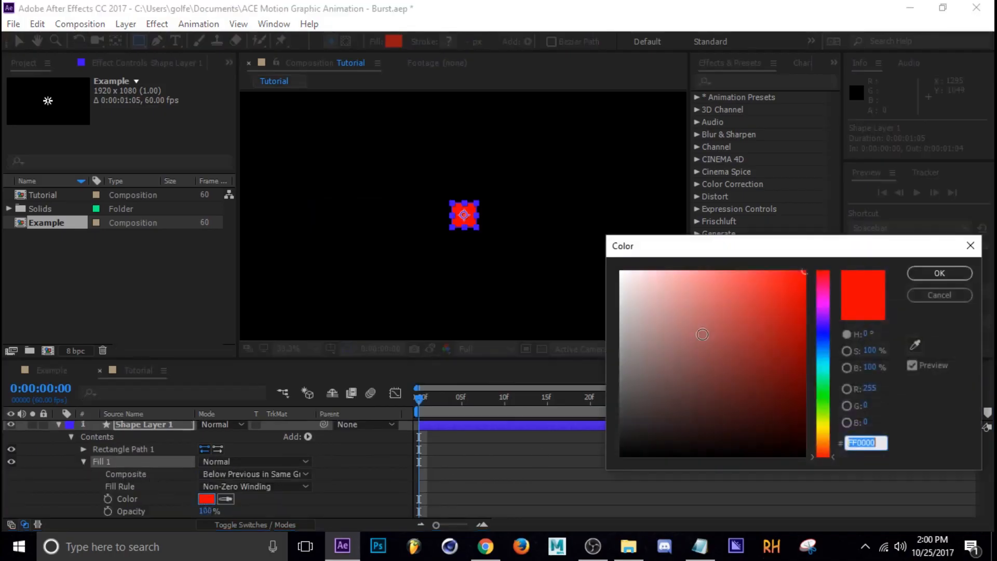
type("ffffff")
left_click(953, 277)
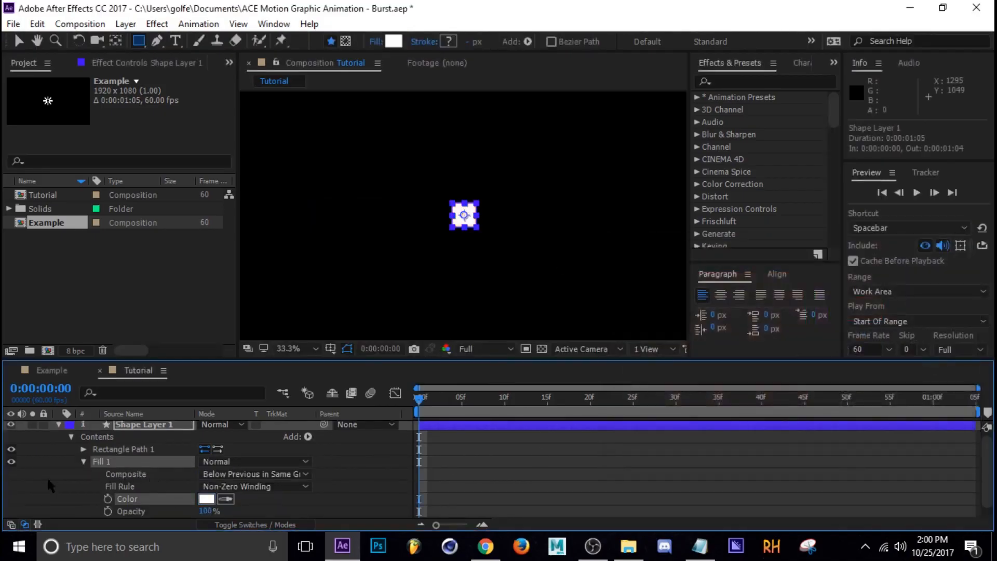
Unlink the rectangle path's size, set it to 34 by 200, and set its position to 0, -160.
left_click(84, 462)
left_click(83, 451)
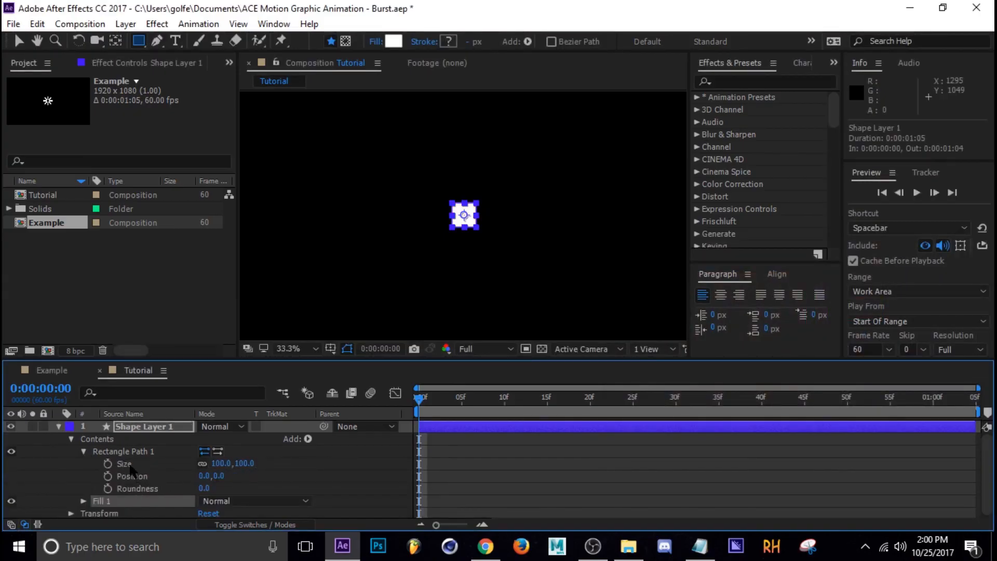
left_click(202, 464)
left_click_drag(243, 464, 176, 468)
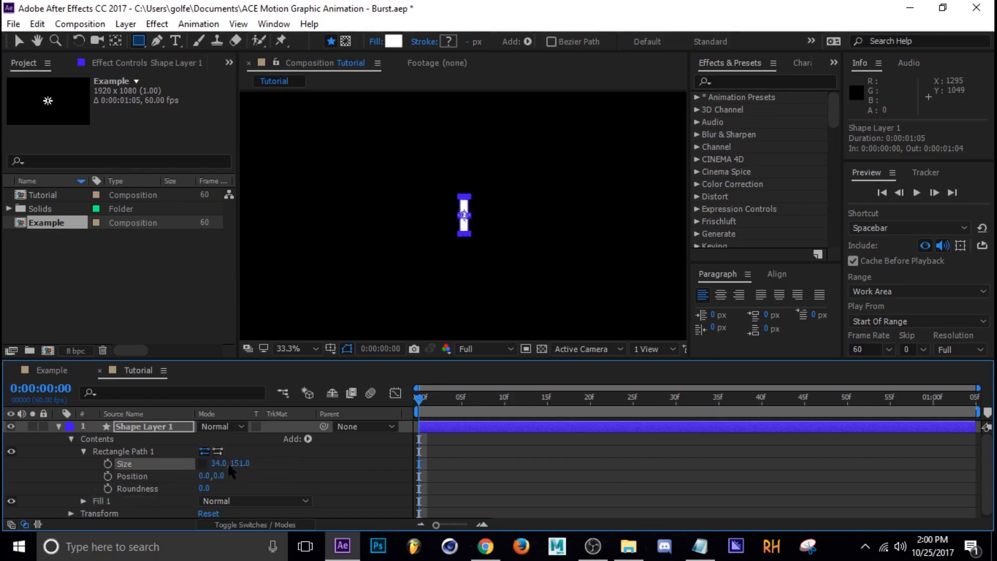
left_click_drag(244, 467, 282, 470)
left_click_drag(225, 482, 185, 481)
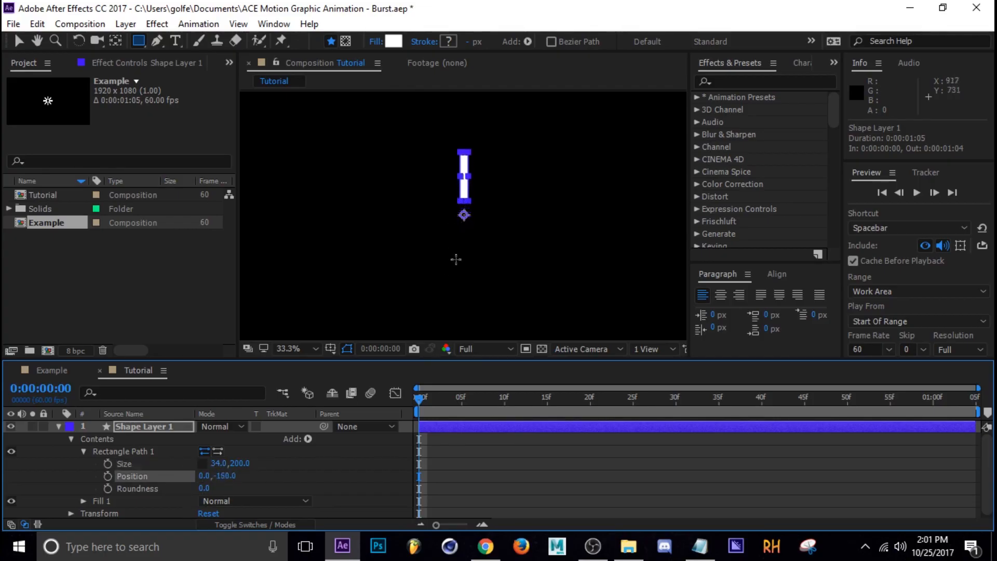
Set starting keyframes for the rectangle path's size and position at frame 0.
left_click(306, 477)
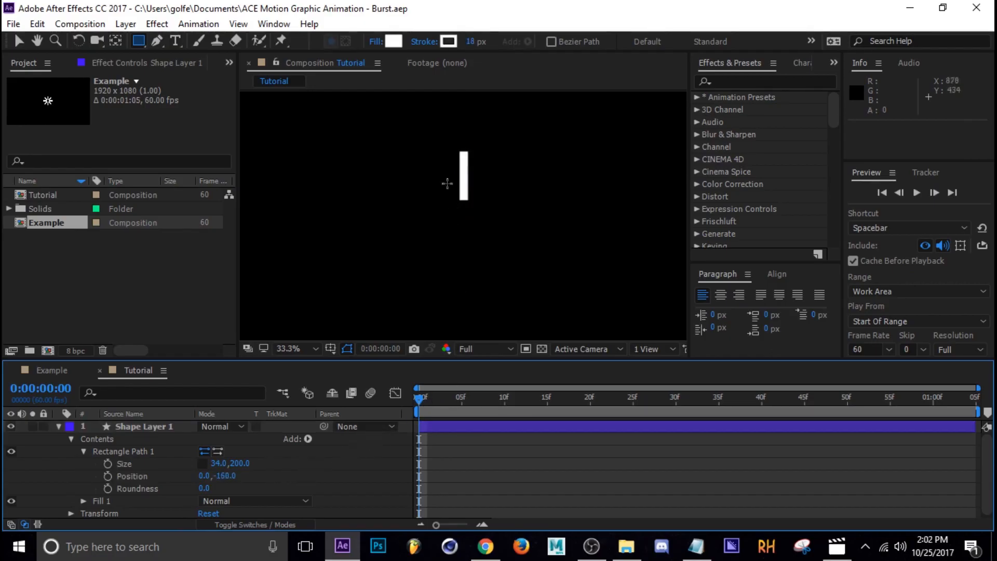
left_click(170, 429)
key("v")
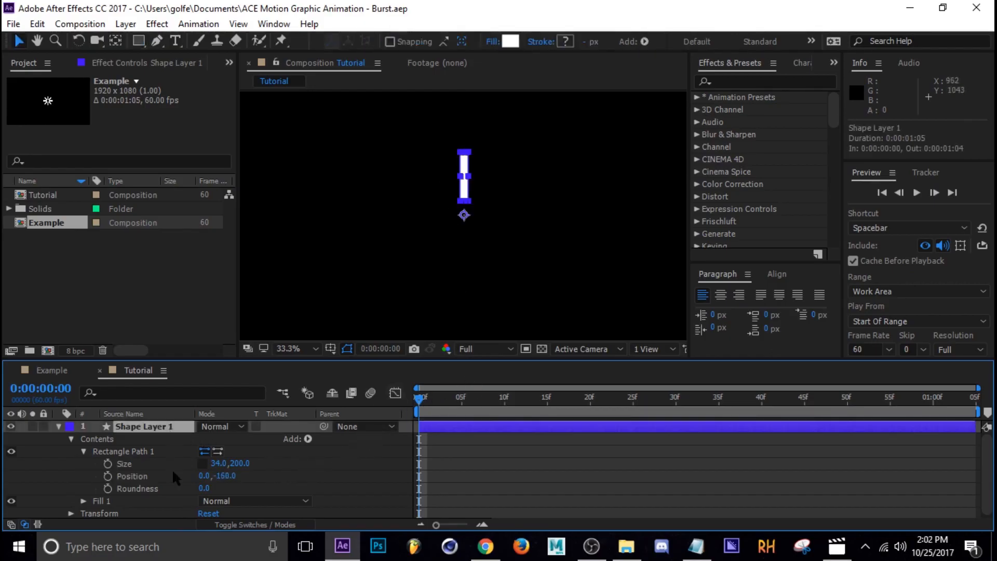
left_click(108, 464)
left_click(108, 476)
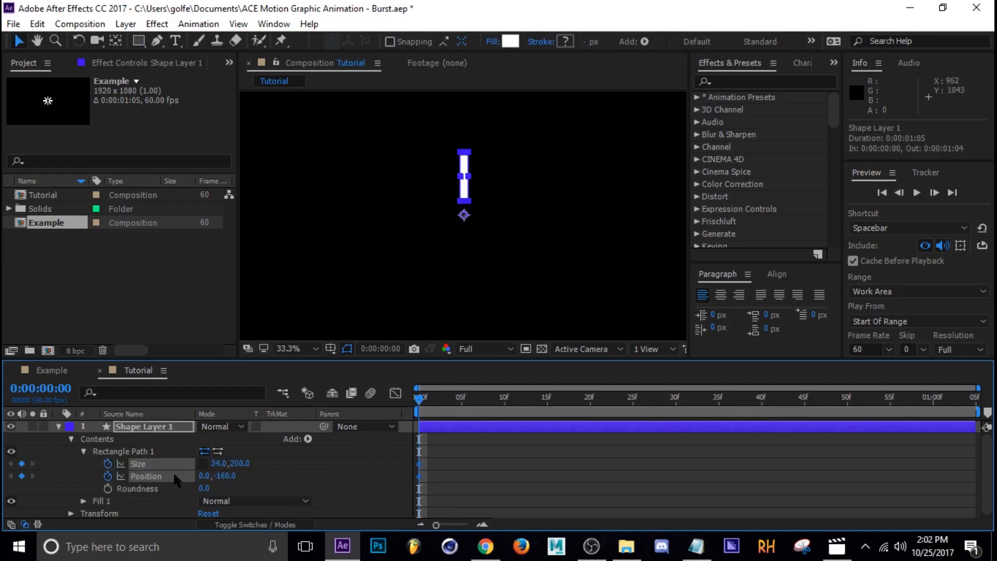
At 30 frames, set the rectangle path's size to 0 by 0.
left_click_drag(425, 401, 677, 410)
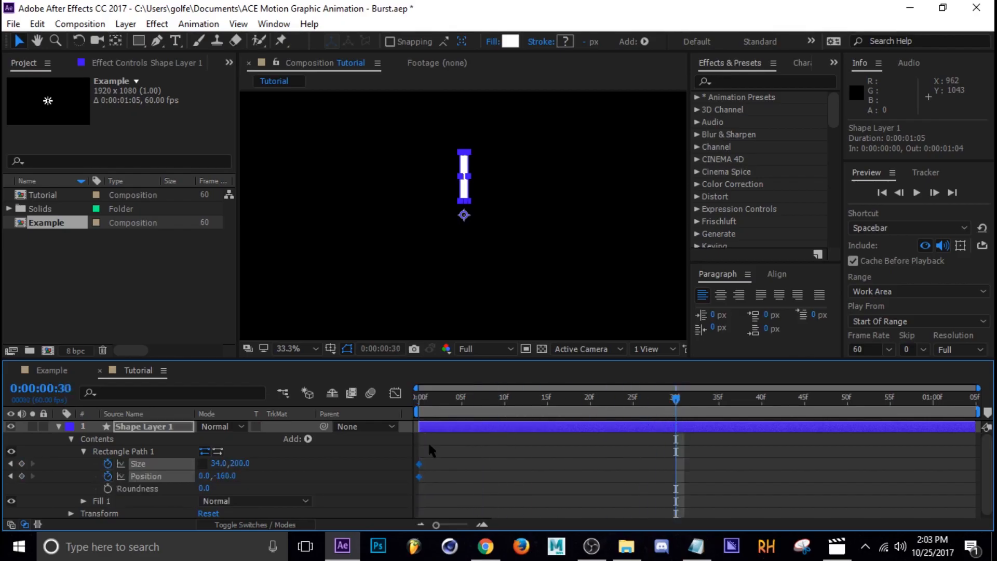
left_click(218, 463)
type("0")
key("Tab")
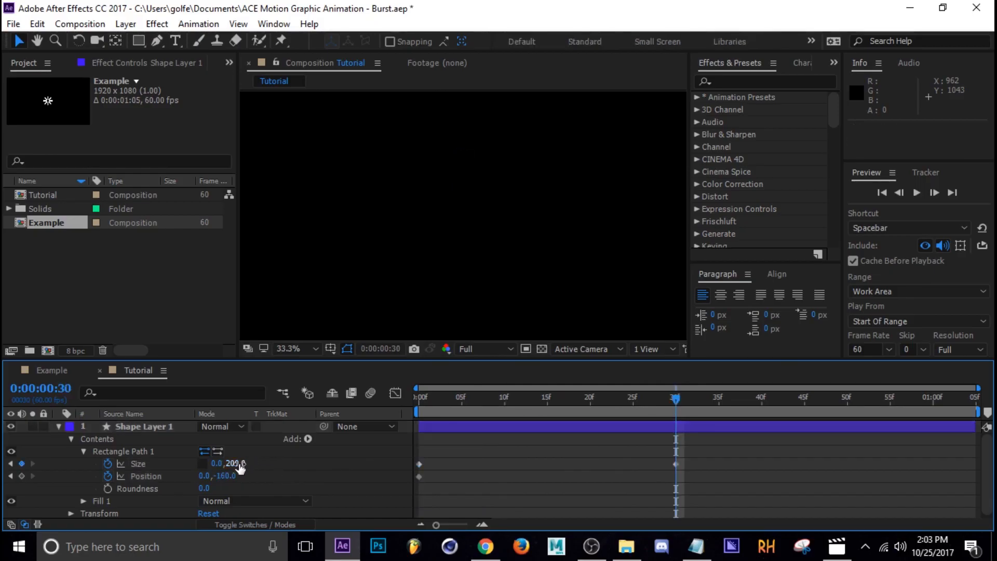
type("0")
key("Return")
Keyframe the rectangle path's position at 0, -320 and move that keyframe to 30 frames.
left_click_drag(674, 400, 504, 409)
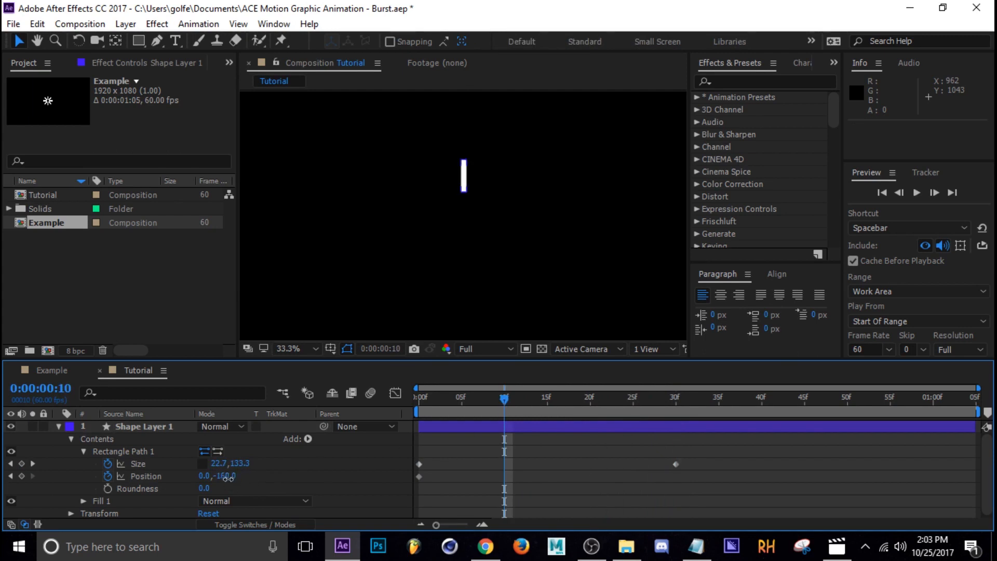
left_click_drag(224, 476, 210, 483)
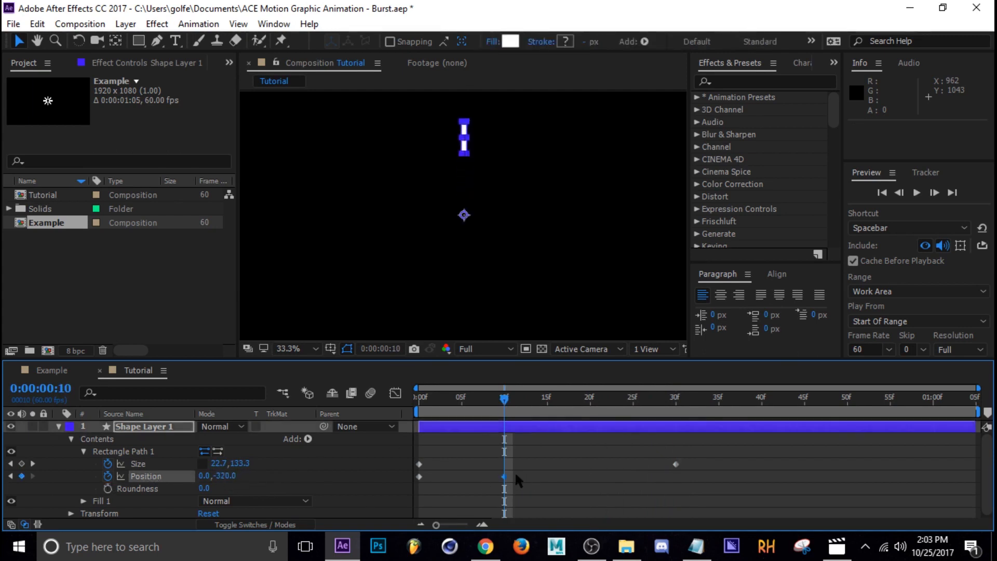
left_click_drag(500, 476, 613, 487)
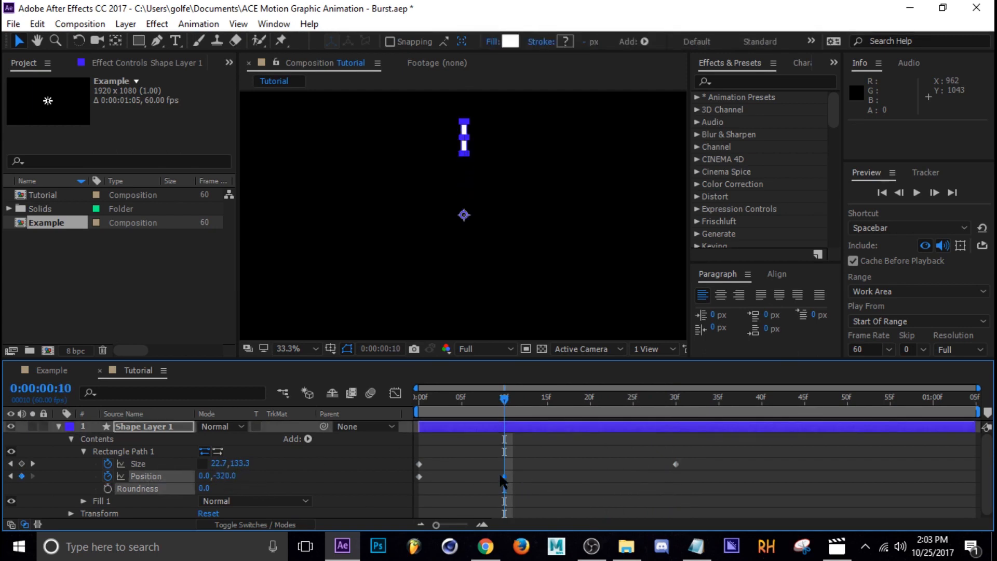
left_click_drag(507, 477, 678, 482)
left_click(686, 447)
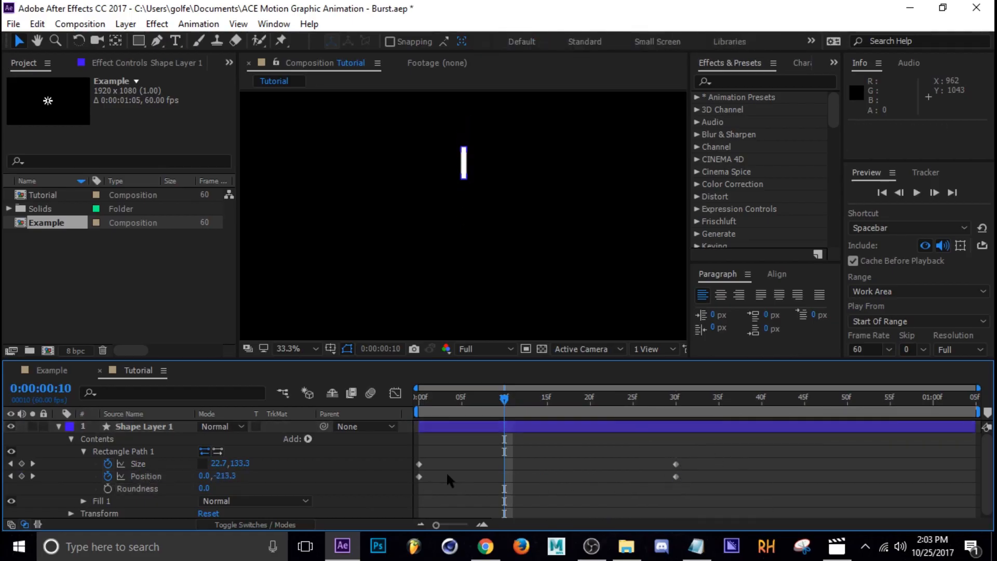
At frame 0, keyframe the layer's Transform scale at 30%.
left_click_drag(507, 399, 416, 452)
left_click(83, 451)
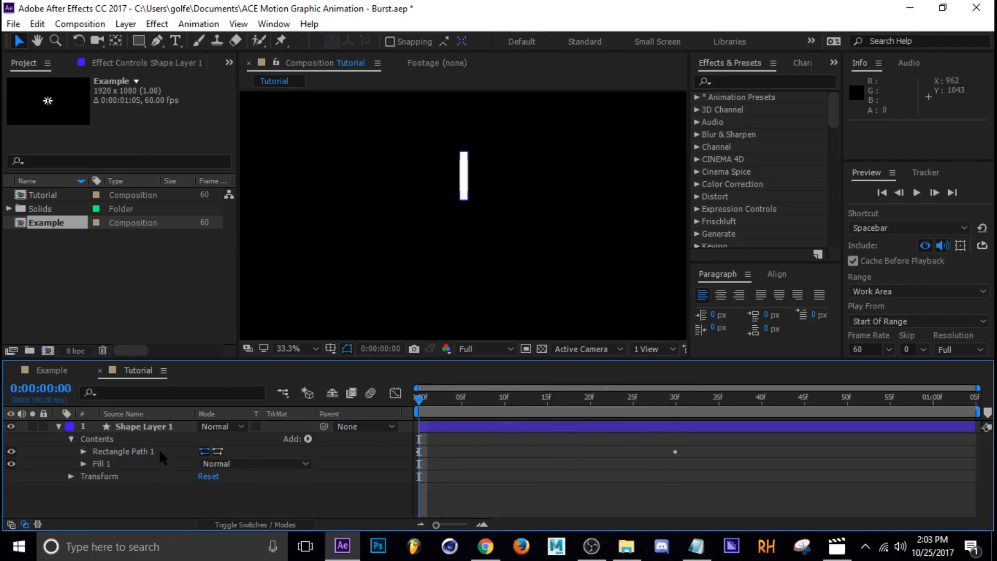
left_click(70, 477)
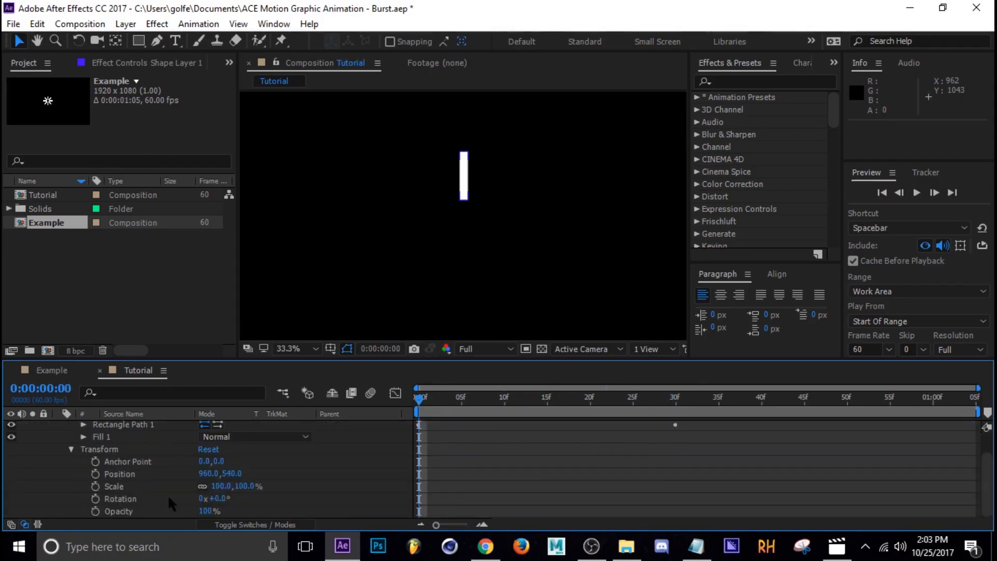
left_click(96, 489)
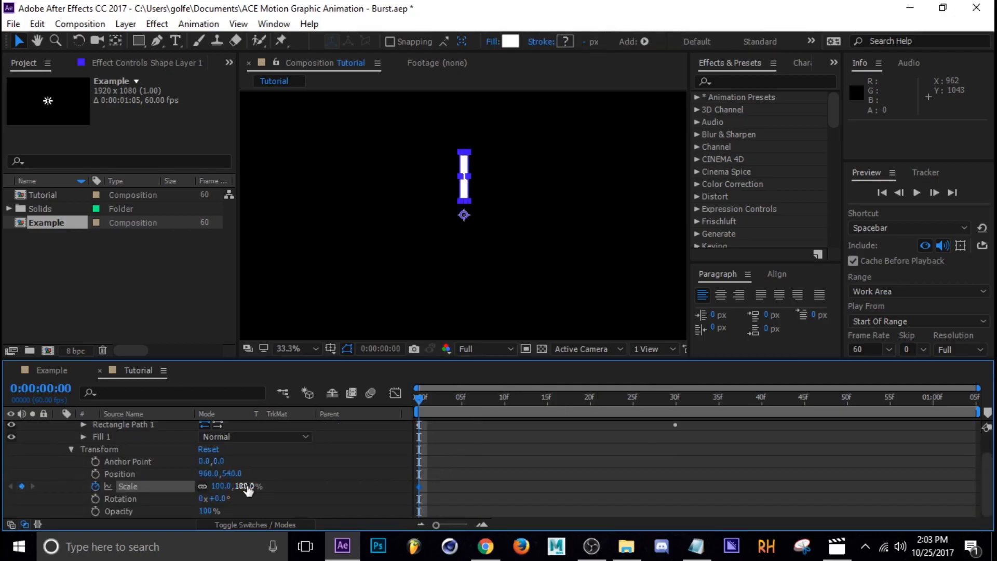
left_click_drag(245, 486, 201, 490)
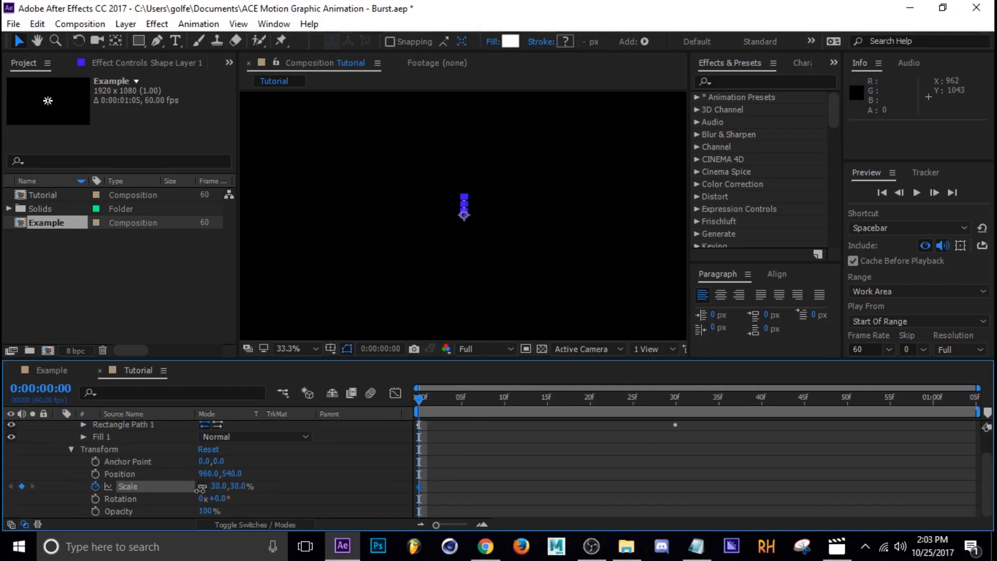
At 30 frames, set the layer's scale to 124%.
left_click_drag(494, 401, 675, 414)
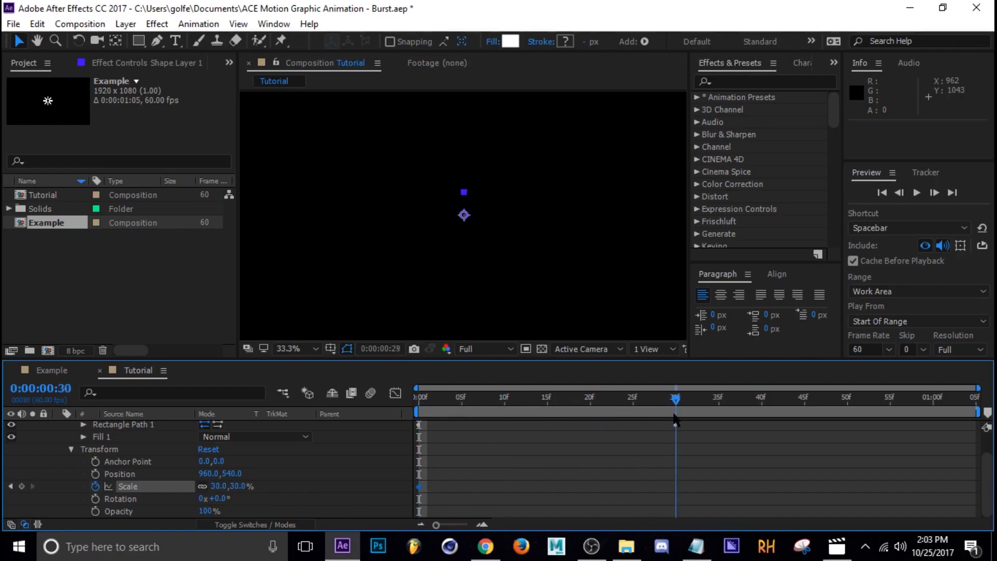
scroll(681, 457, "up", 2)
scroll(680, 455, "down", 2)
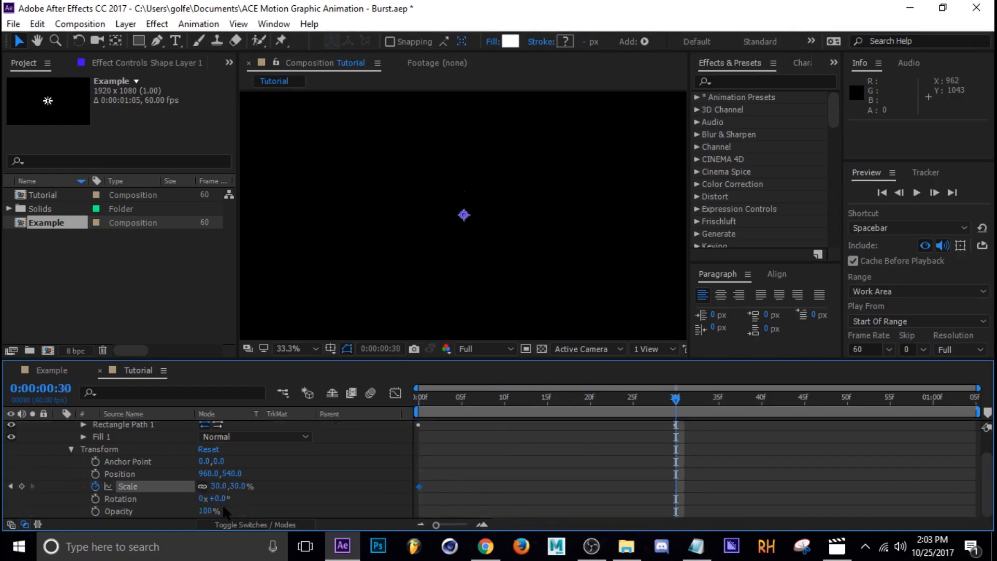
left_click_drag(238, 488, 316, 490)
Show only the layer's animated properties, select all their keyframes and apply Easy Ease.
left_click_drag(676, 400, 685, 439)
left_click(488, 427)
scroll(456, 468, "up", 2)
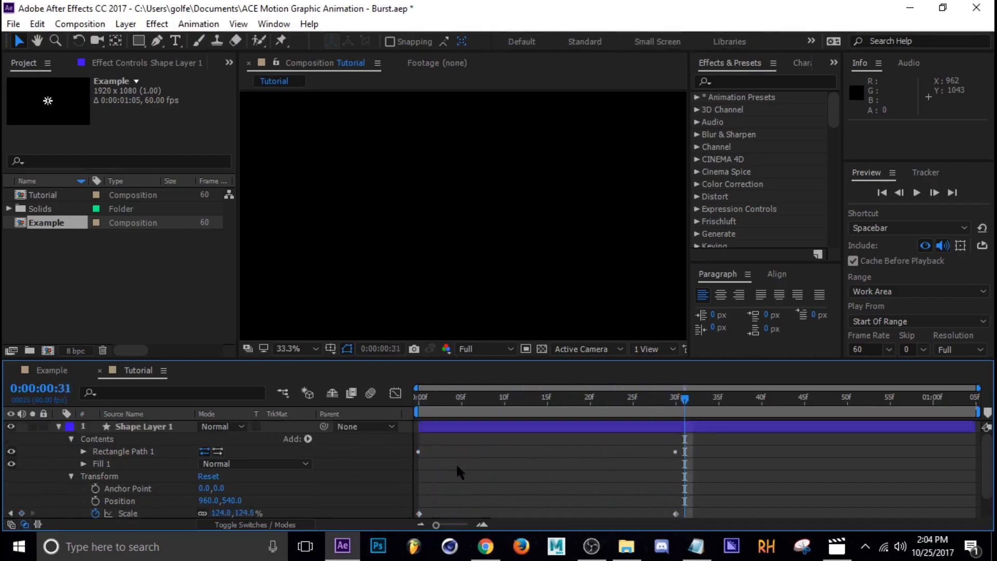
left_click(437, 428)
key("u")
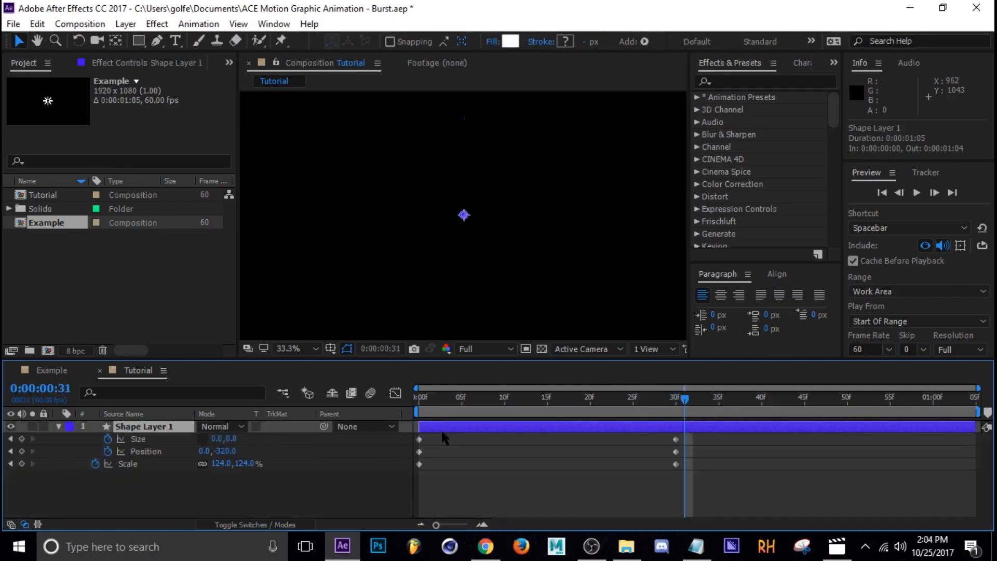
left_click_drag(783, 439, 411, 469)
key("F9")
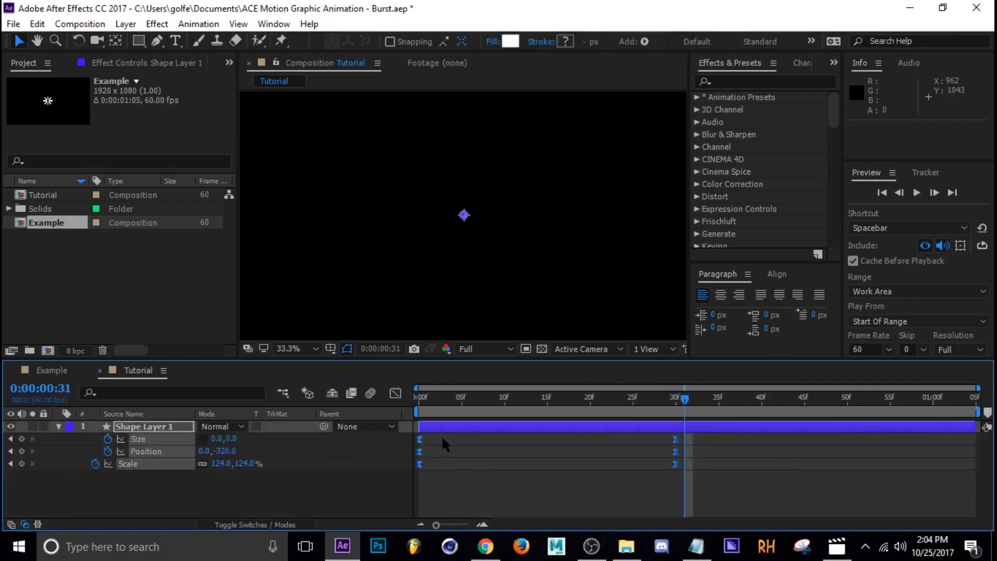
In the Graph Editor's speed graph, adjust the keyframe influence handles so the motion starts fast and eases out slowly.
left_click(396, 394)
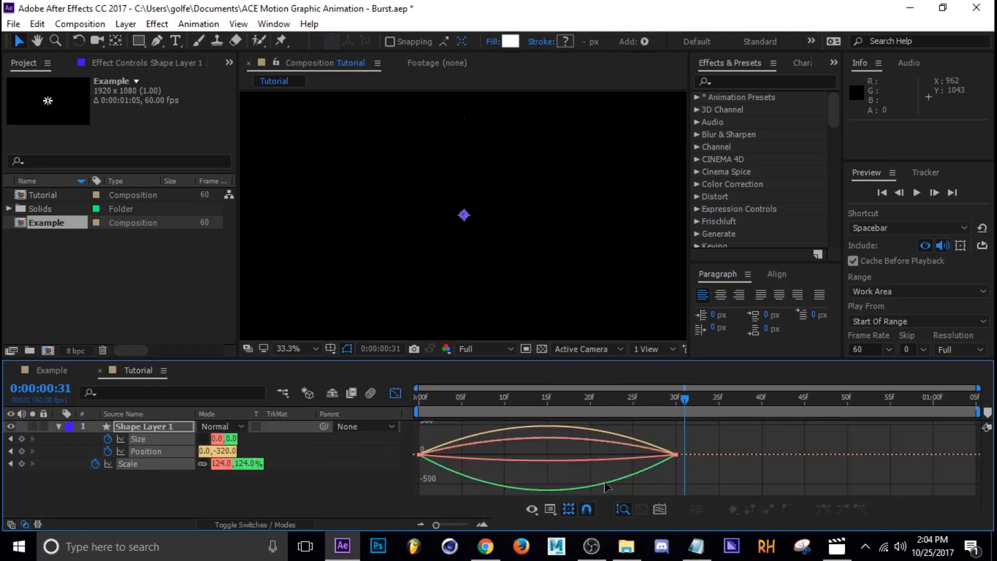
left_click(550, 510)
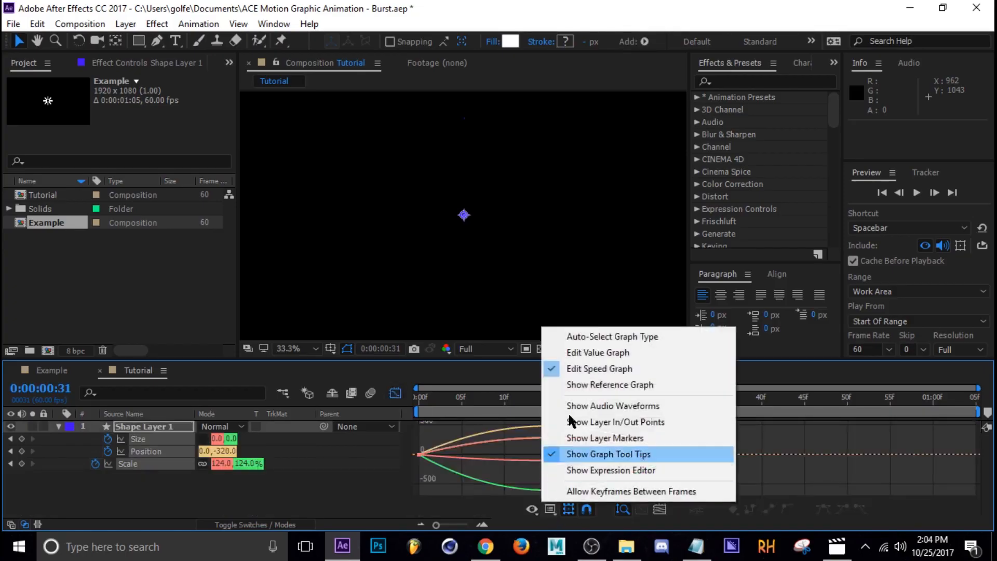
left_click(597, 370)
left_click_drag(787, 435, 364, 470)
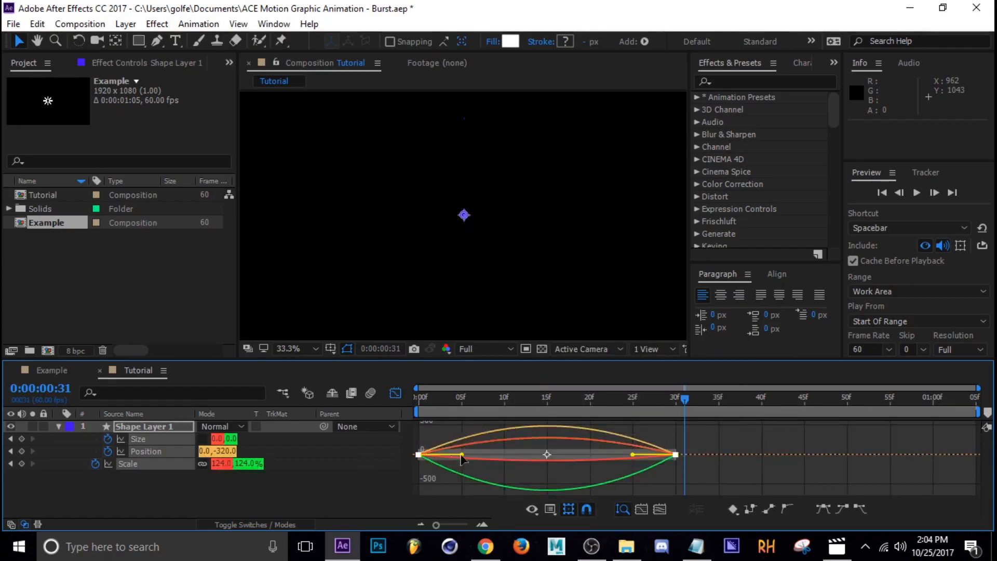
left_click_drag(461, 455, 421, 455)
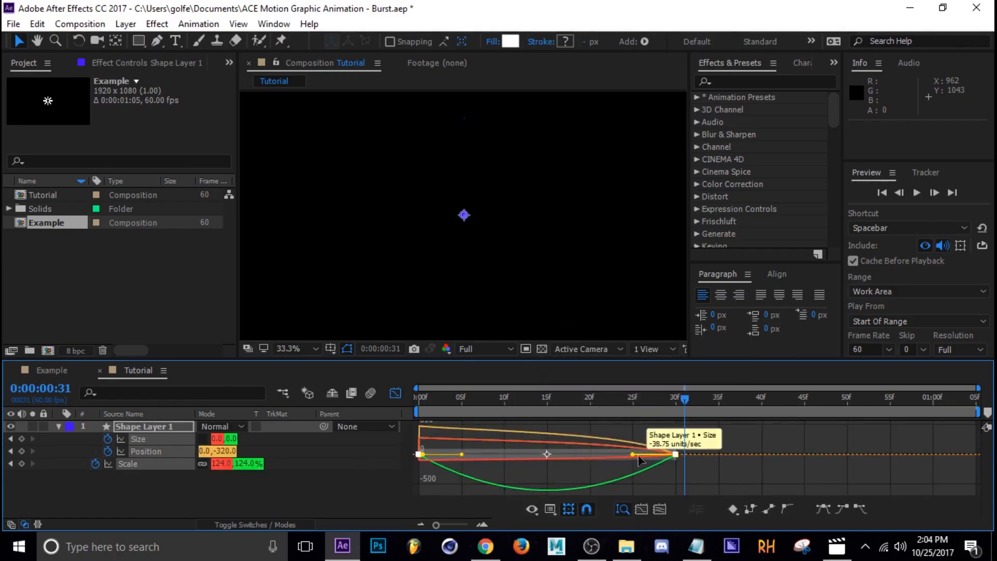
left_click_drag(640, 460, 552, 483)
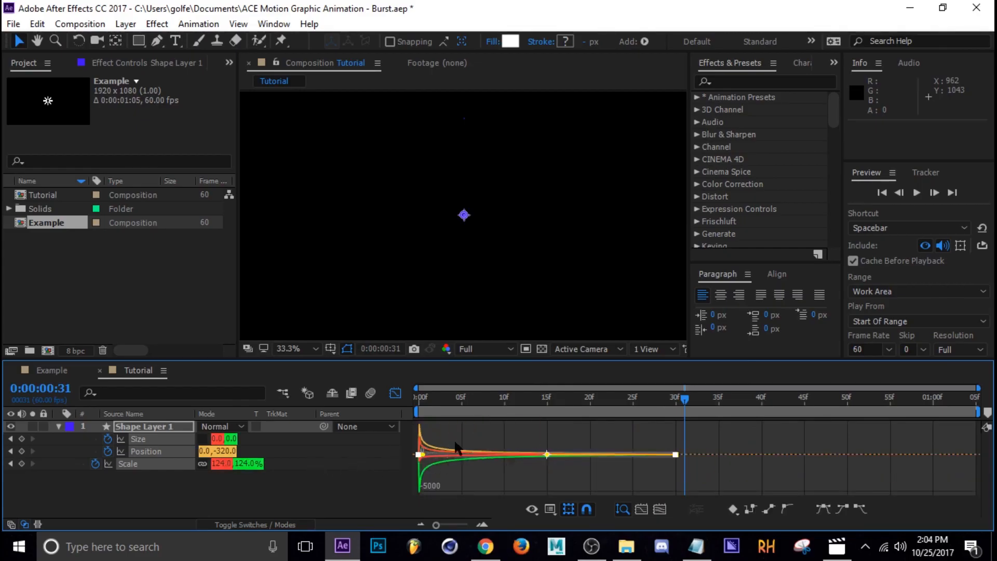
left_click(395, 394)
left_click(528, 479)
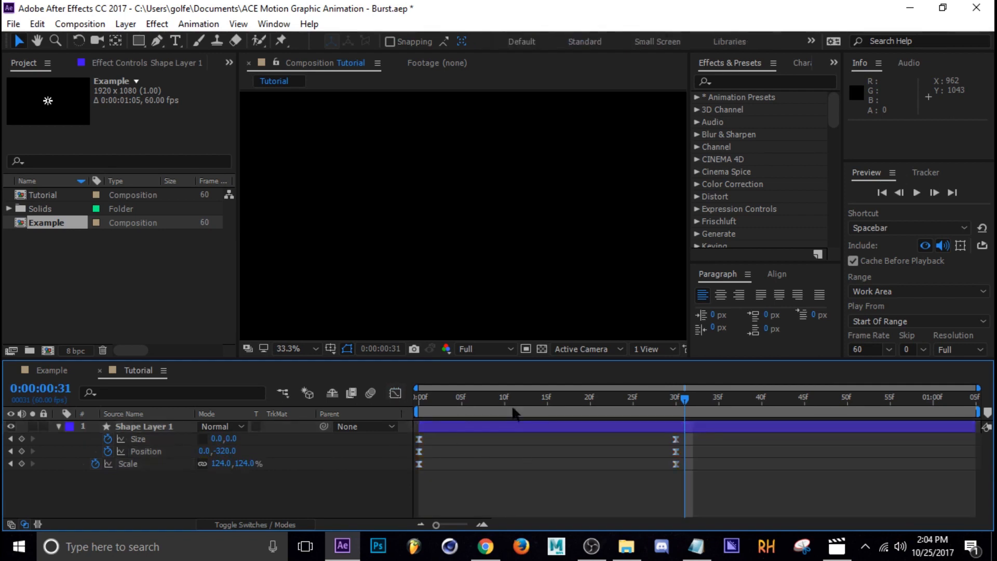
Play back the animation and scrub to an early frame to review it.
key("space")
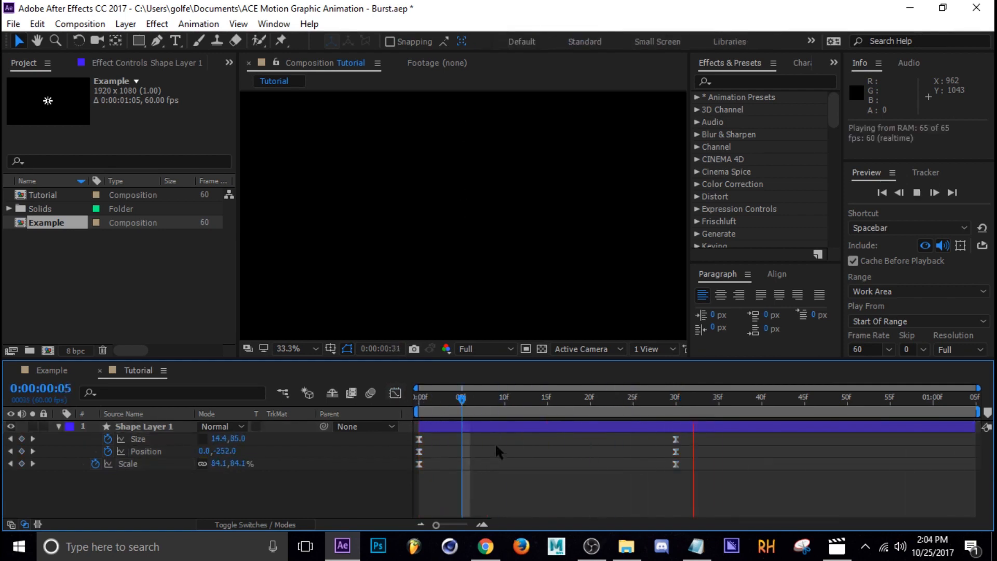
key("space")
left_click_drag(477, 401, 448, 426)
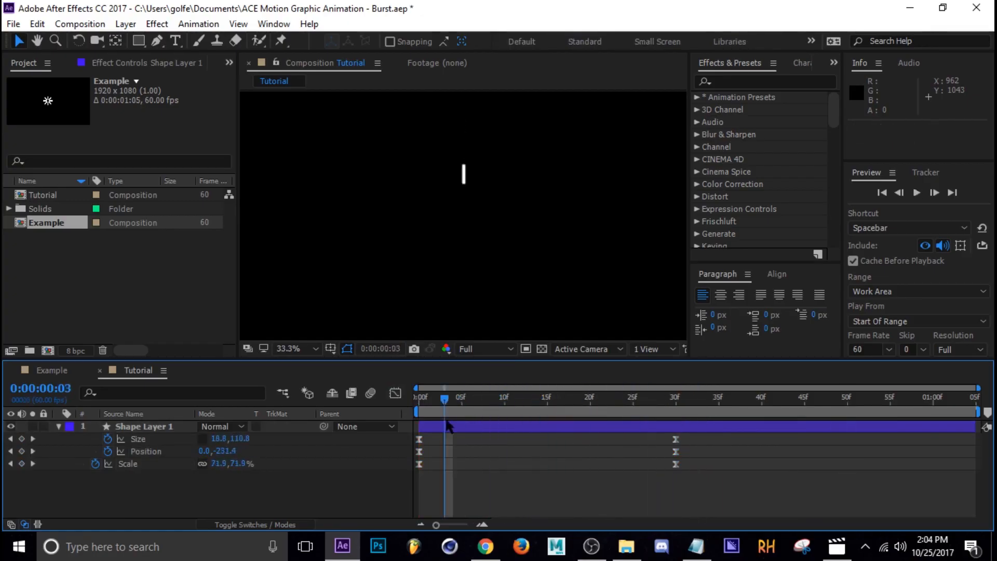
Add a Repeater to the shape layer's contents.
left_click(59, 427)
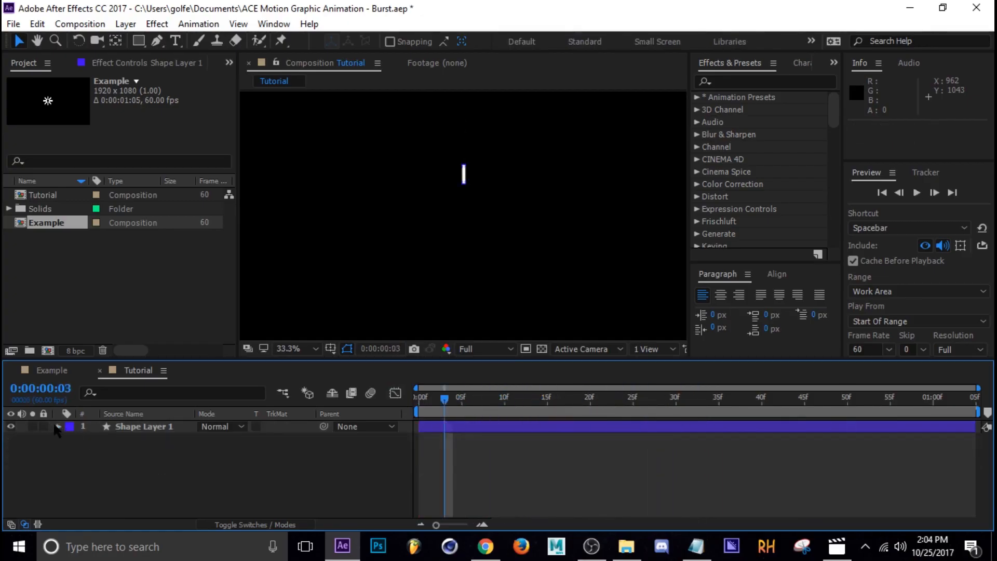
left_click(59, 426)
left_click(83, 451)
left_click(97, 439)
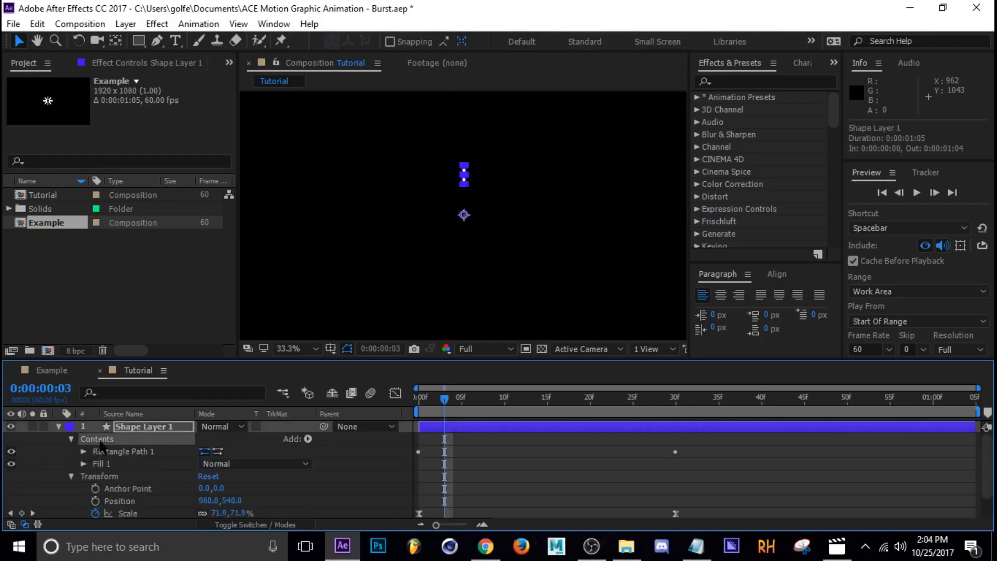
left_click(308, 439)
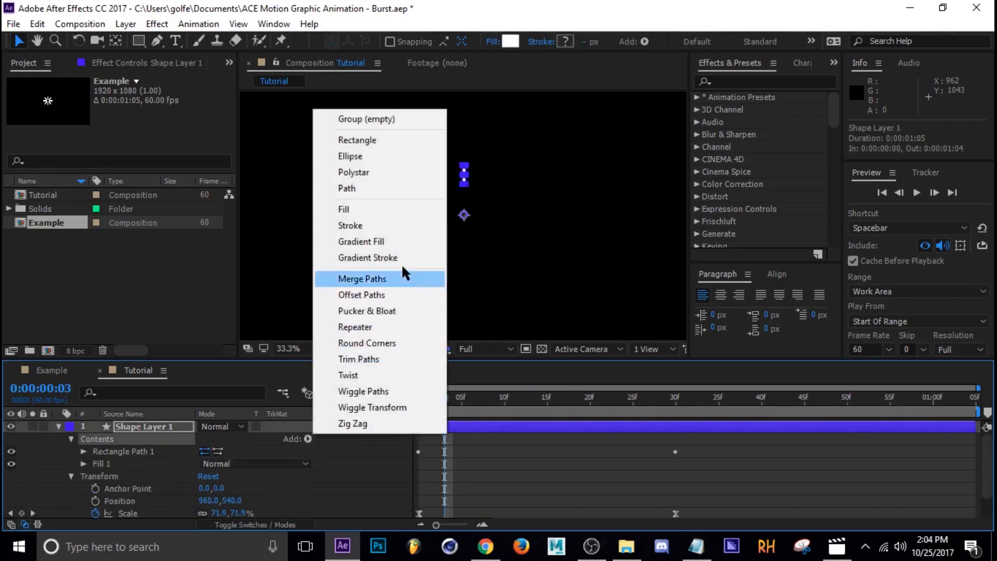
left_click(367, 326)
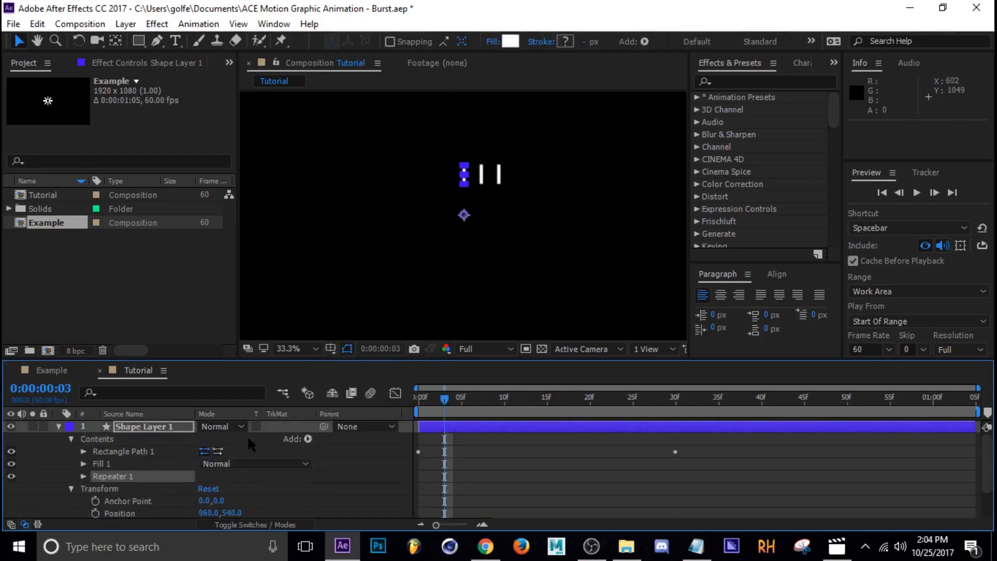
Scrub the timeline to view the repeated copies.
scroll(248, 442, "down", 1)
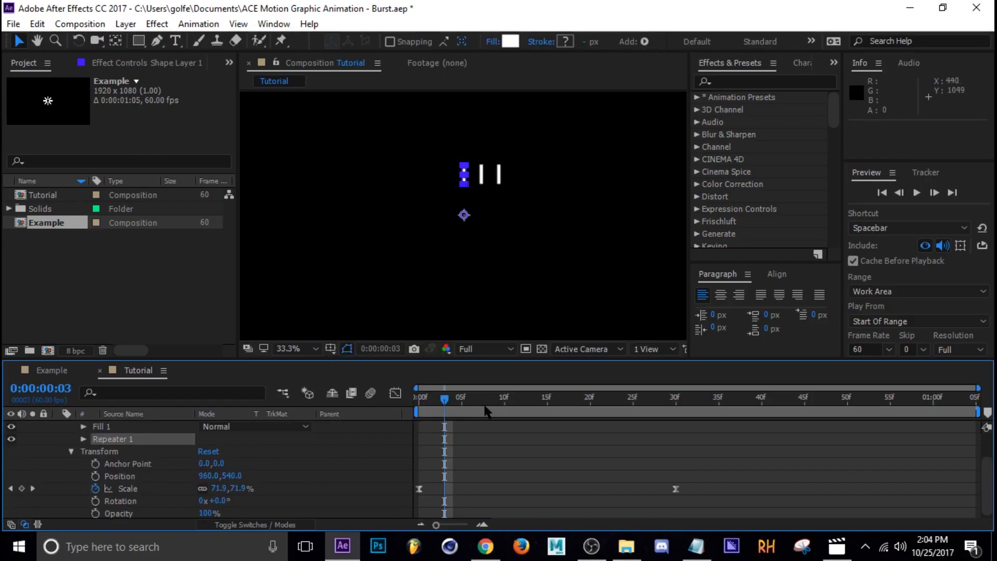
mouse_move(444, 398)
left_mouse_down()
mouse_move(590, 399)
mouse_move(488, 413)
left_mouse_up()
left_click(530, 472)
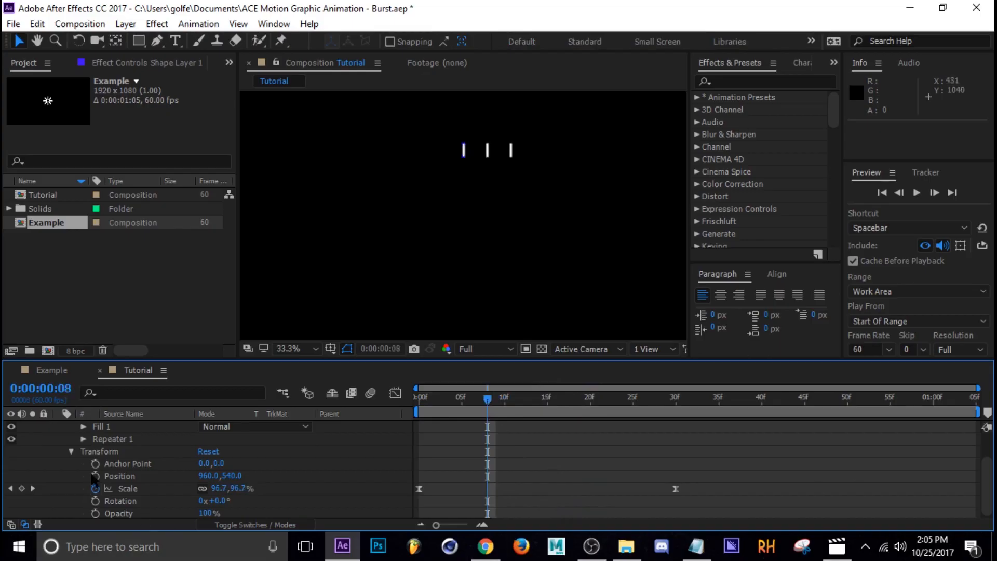
scroll(78, 475, "up", 2)
left_click(71, 488)
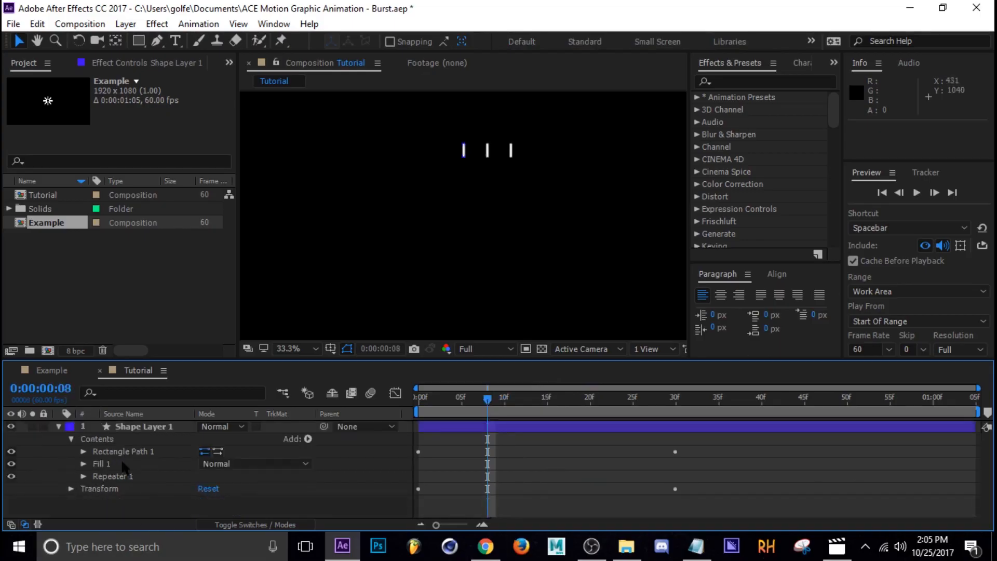
left_click_drag(508, 406, 496, 404)
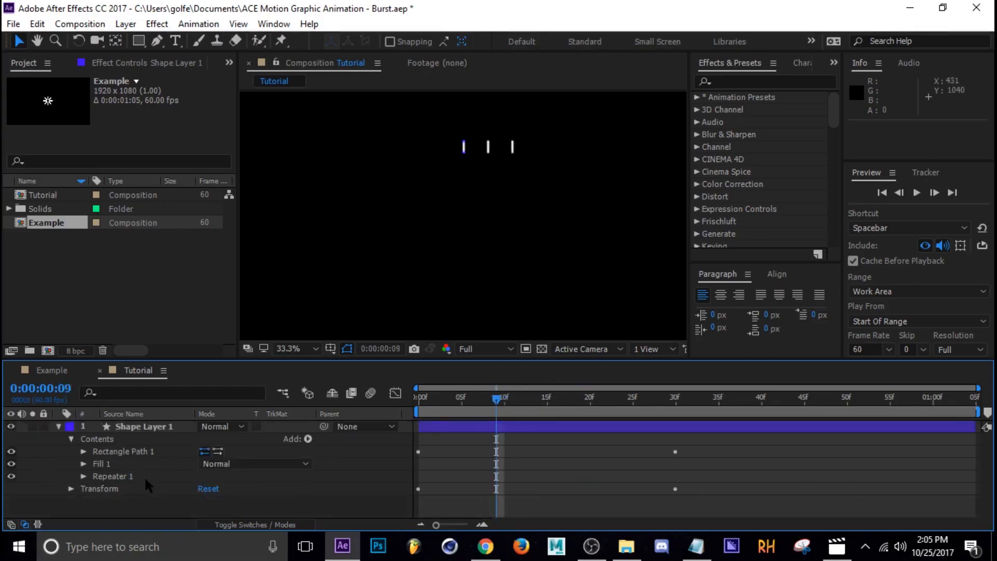
Set the Repeater's number of copies to 9.
left_click(83, 477)
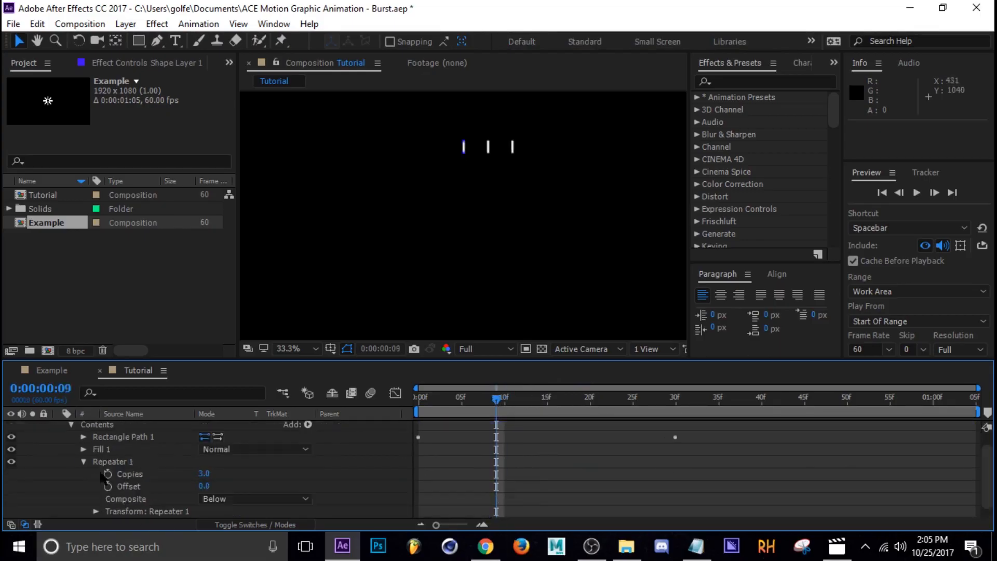
left_click(206, 473)
type("9")
left_click(91, 471)
left_click(82, 462)
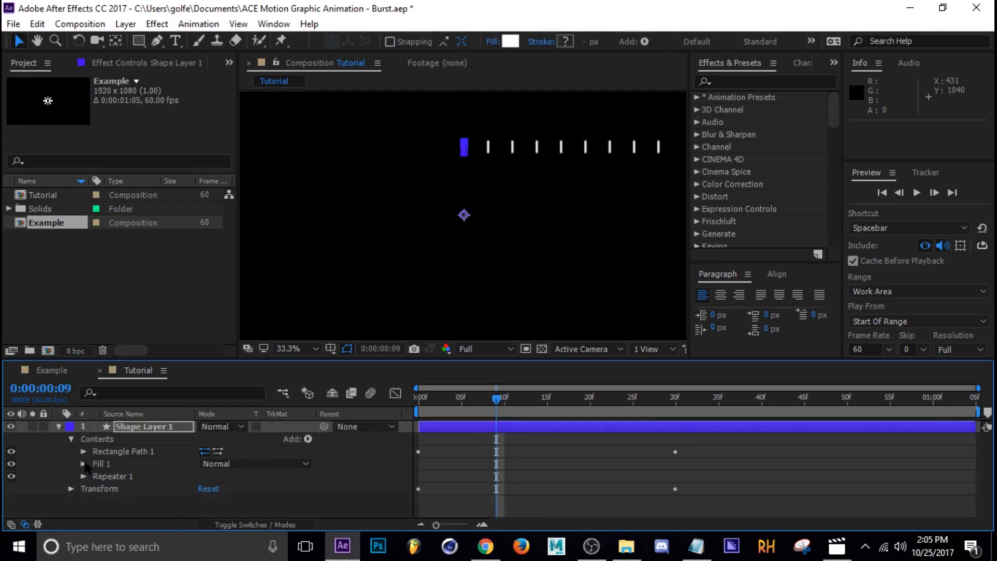
left_click(87, 477)
left_click(83, 476)
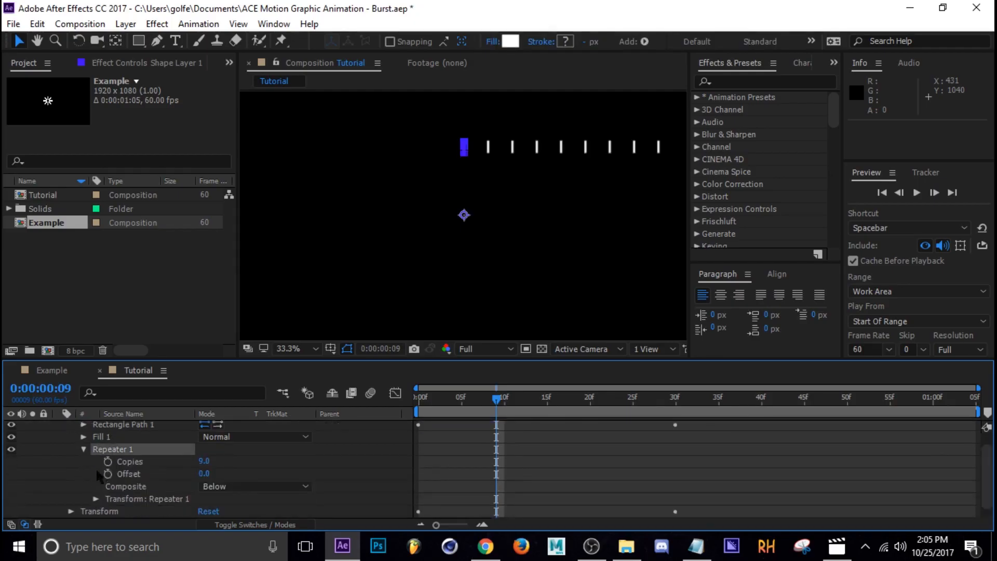
In the Repeater's transform, set the position offset to 0 and the rotation to 360/9 degrees.
left_click(96, 499)
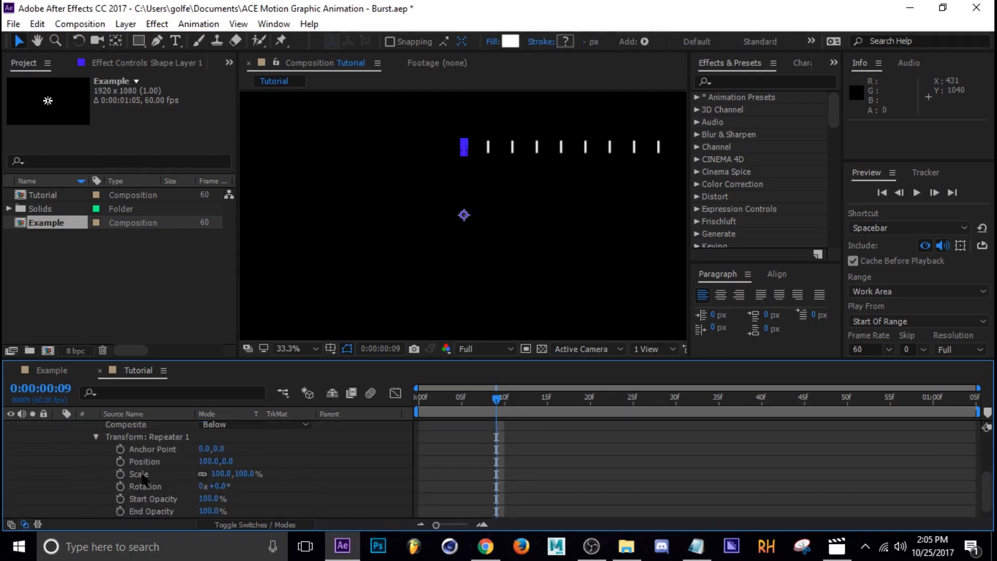
left_click(209, 461)
type("0")
key("Return")
left_click(219, 487)
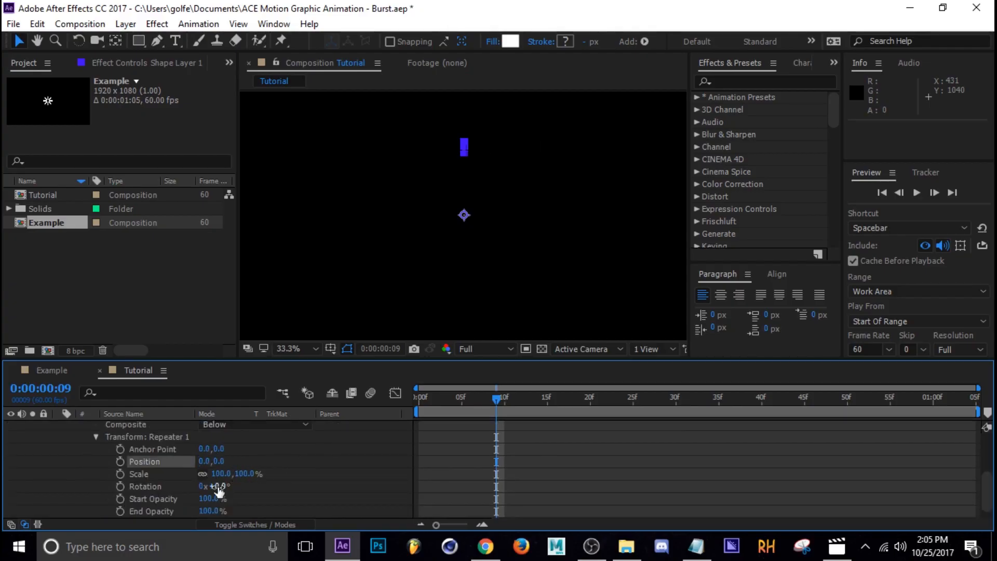
type("360/9")
key("Return")
Scrub the timeline to preview the radial burst and collapse the layer.
left_click_drag(503, 408, 428, 411)
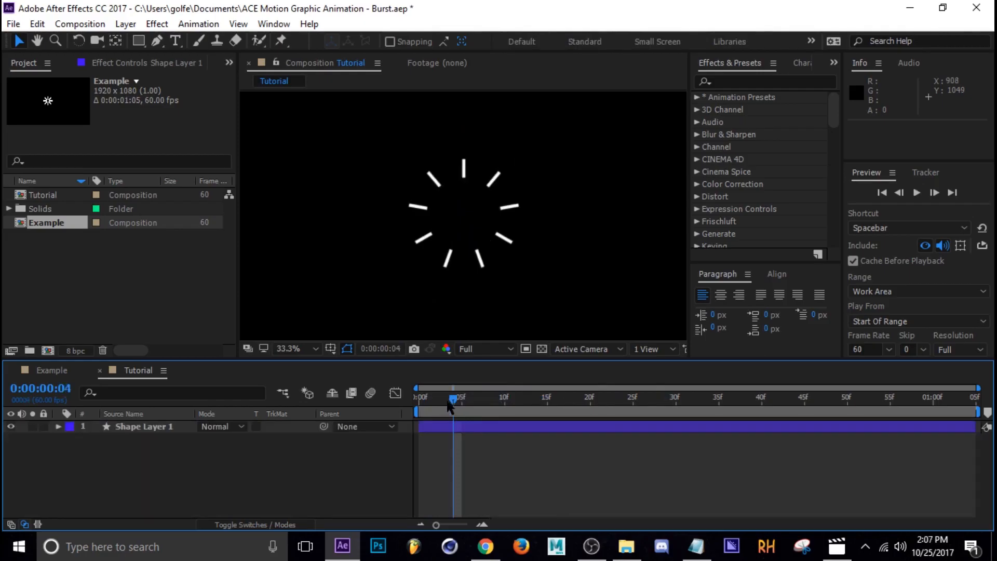
mouse_move(452, 400)
left_mouse_down()
mouse_move(649, 402)
mouse_move(479, 414)
mouse_move(496, 415)
left_mouse_up()
left_click(491, 427)
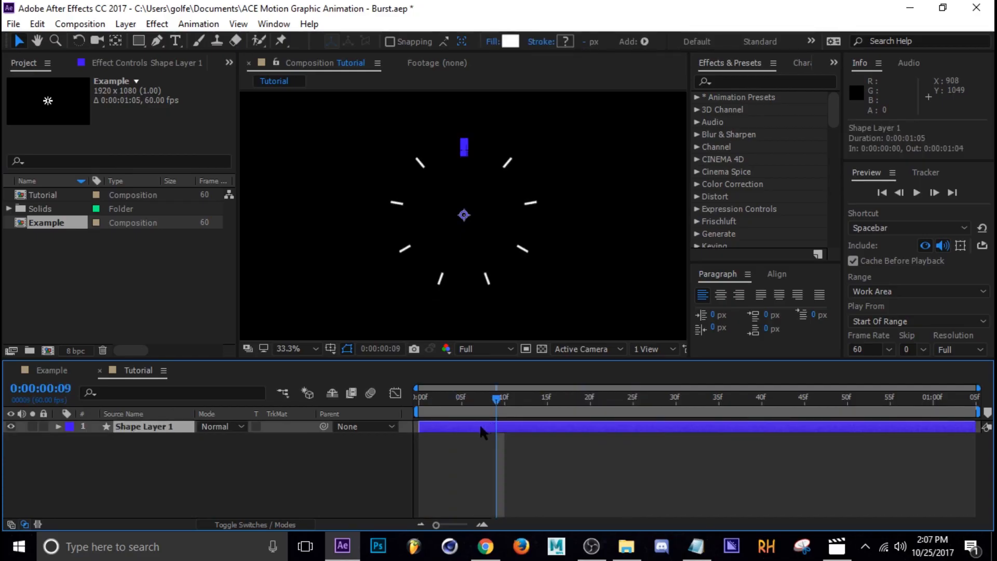
Duplicate the shape layer and shift the lower copy's start about 2 frames later.
key("ctrl+d")
left_click_drag(445, 441, 469, 438)
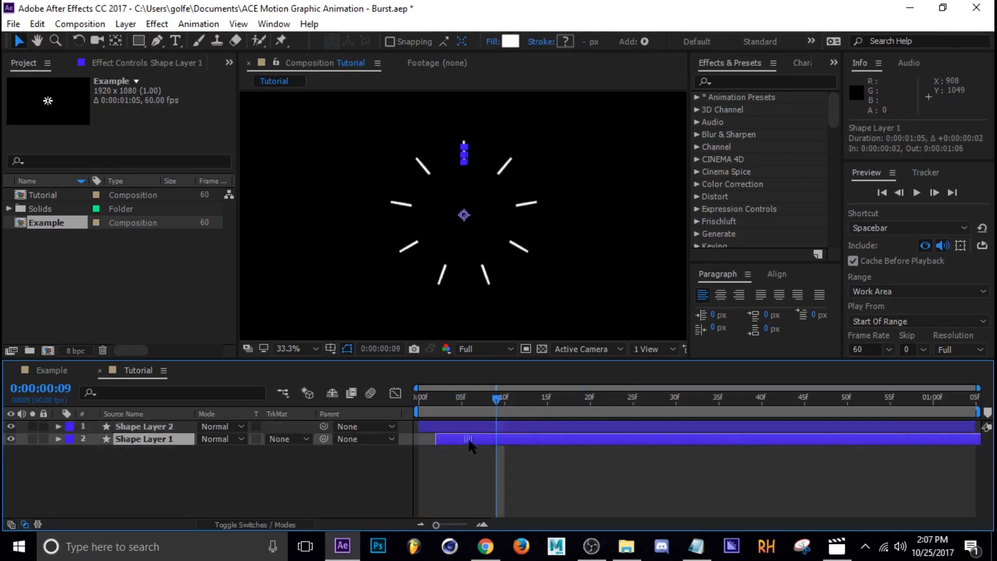
left_click_drag(497, 400, 469, 397)
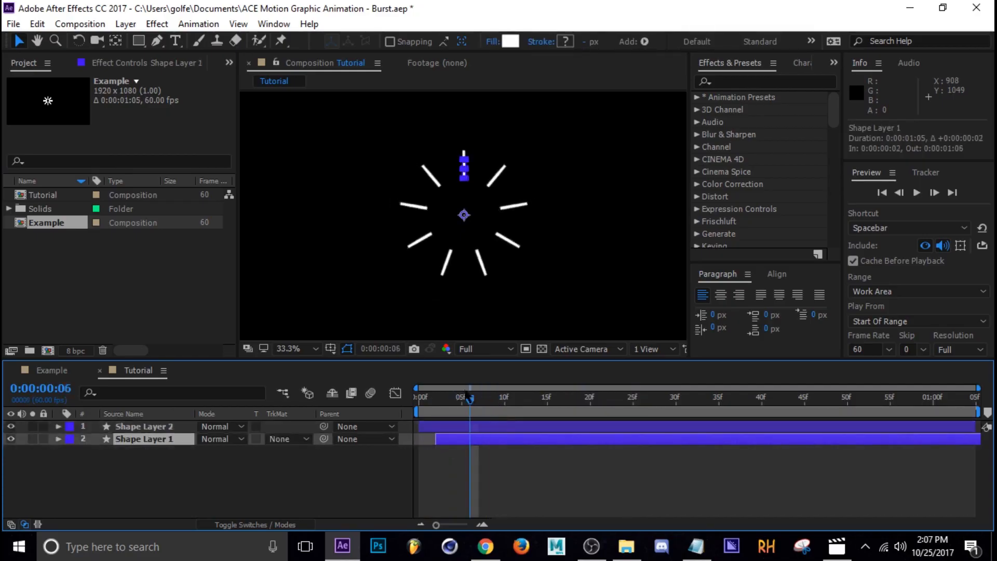
Set the lower layer's fill colour to red FF2C2C.
left_click(515, 42)
left_click(728, 297)
left_click_drag(744, 292, 774, 247)
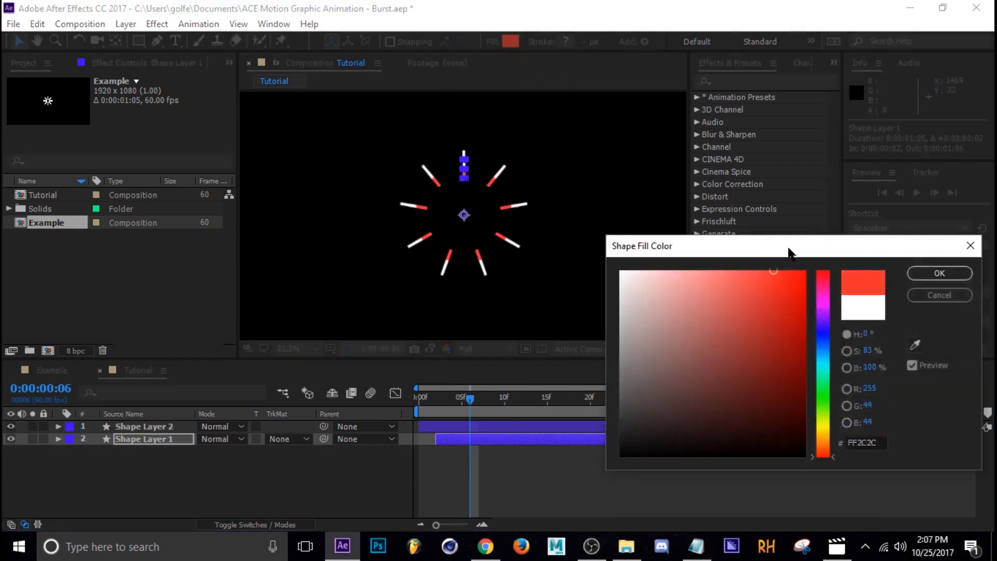
left_click(939, 273)
left_click(447, 450)
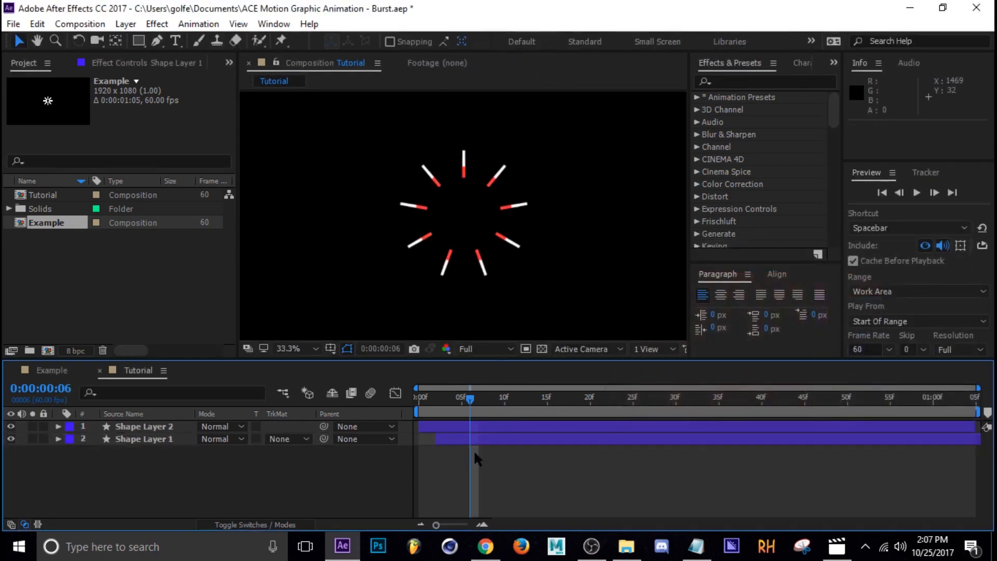
Duplicate the red layer and shift the bottom copy's start about 3 frames later.
left_click(475, 438)
key("ctrl+d")
left_click_drag(472, 450, 497, 460)
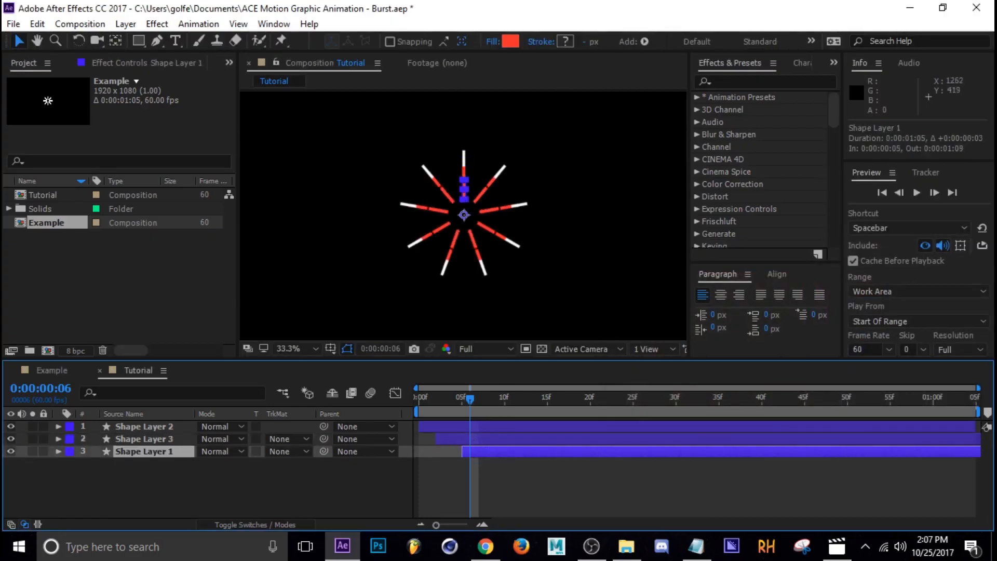
Set the bottom layer's fill colour to blue 2C4AFF.
left_click(510, 41)
left_click(821, 330)
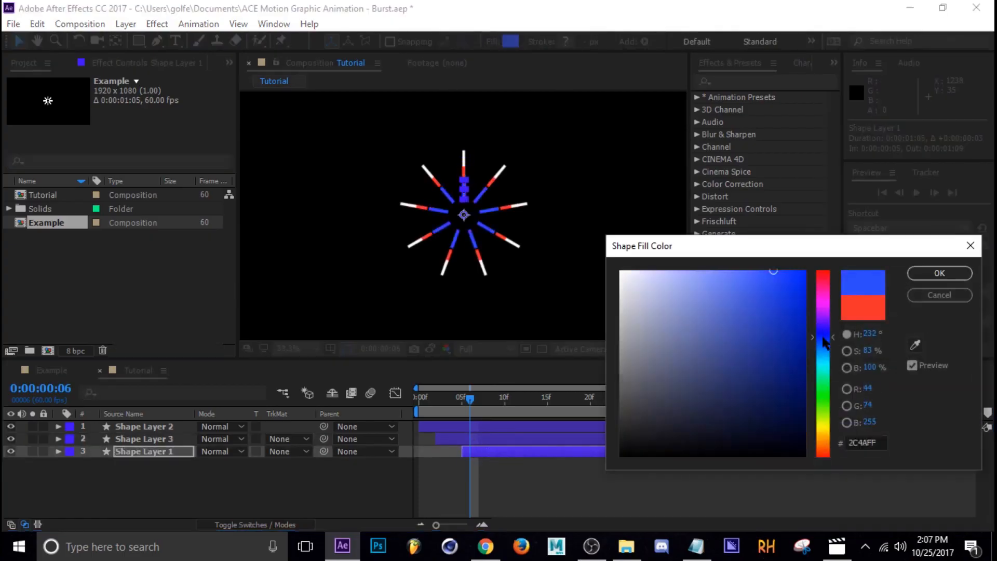
left_click(771, 272)
left_click(939, 273)
left_click(527, 483)
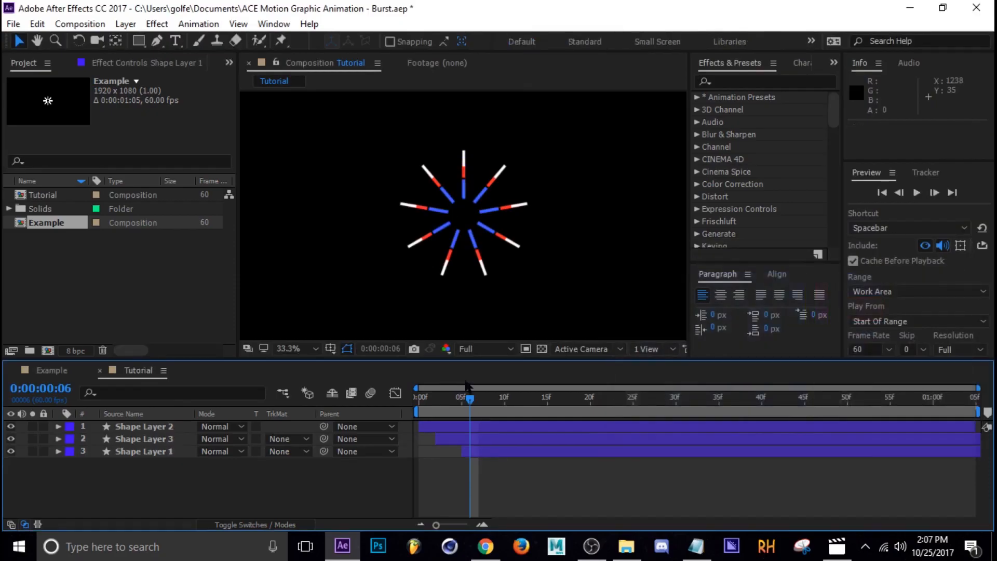
Play back and scrub through the layered burst animation.
key("space")
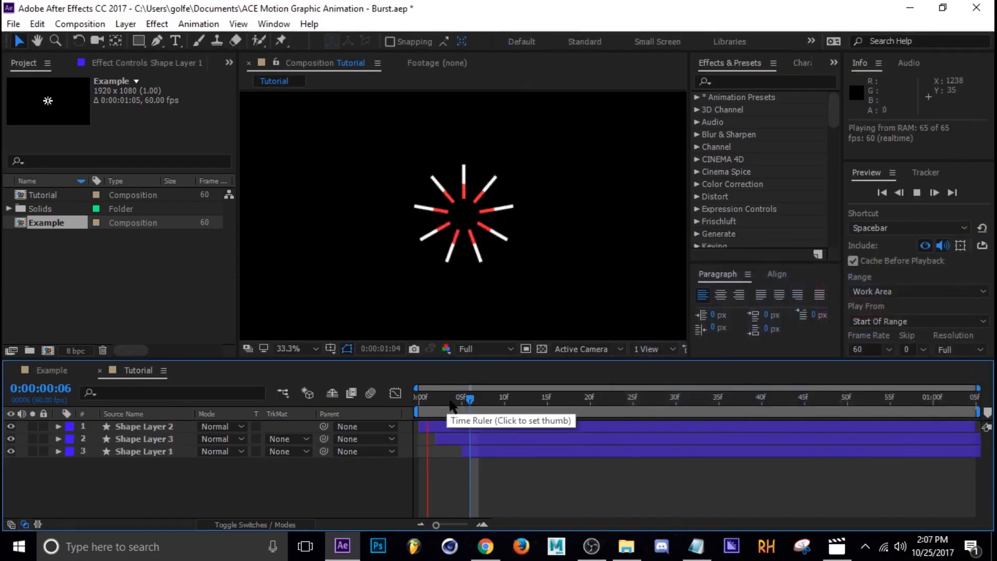
left_click_drag(502, 406, 680, 408)
Create a new empty shape layer and move it to the bottom of the layer stack.
right_click(149, 494)
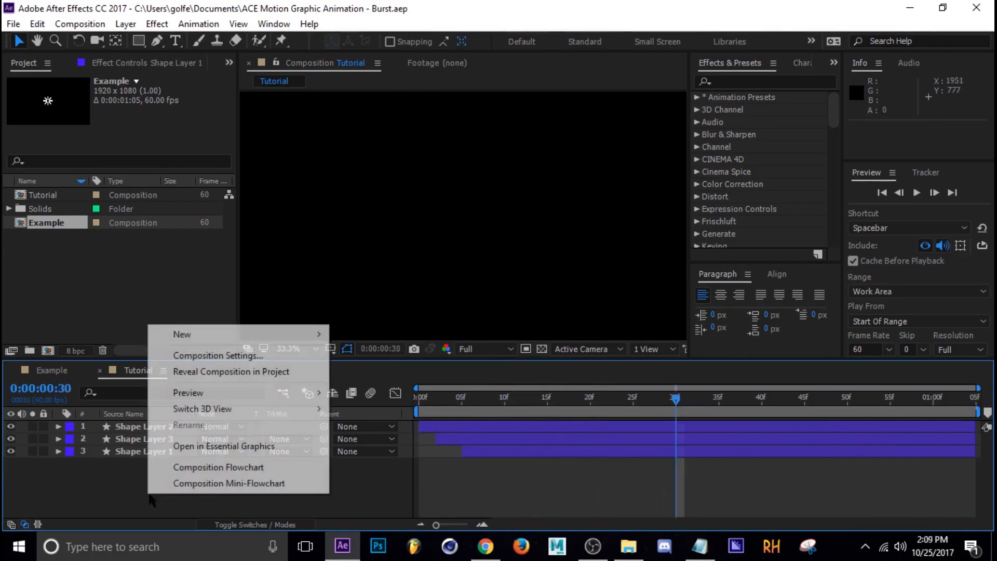
mouse_move(199, 336)
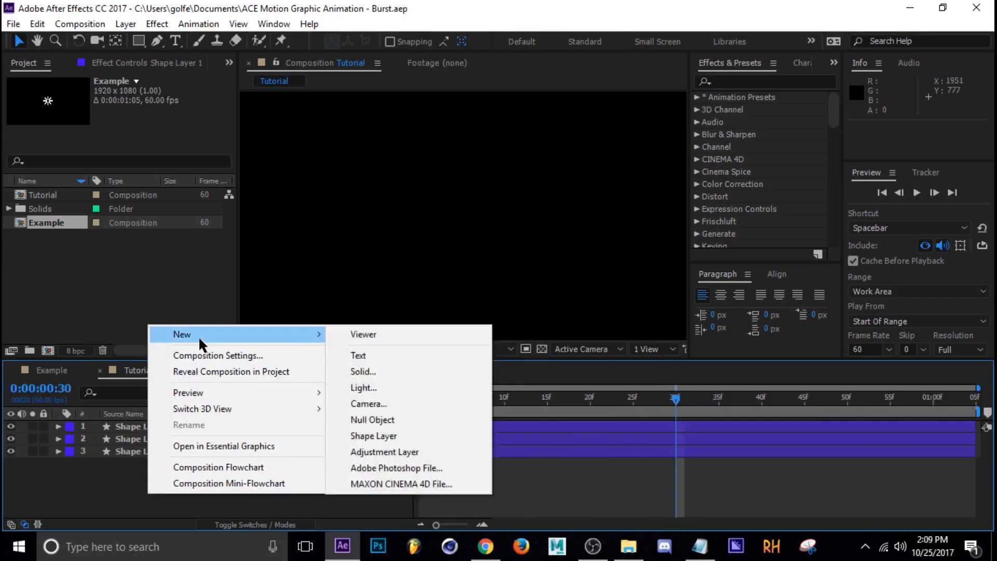
left_click(411, 436)
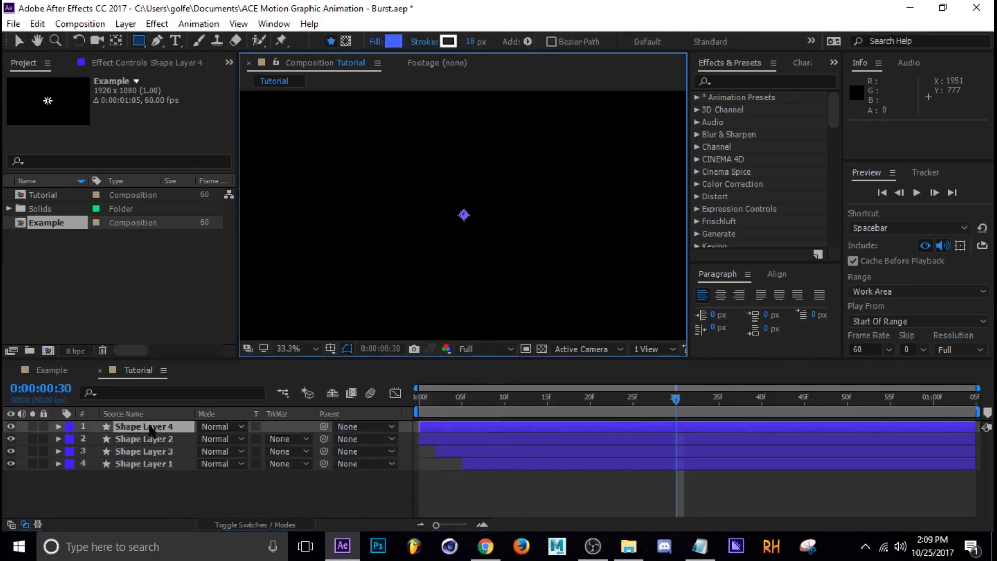
left_click_drag(151, 427, 155, 491)
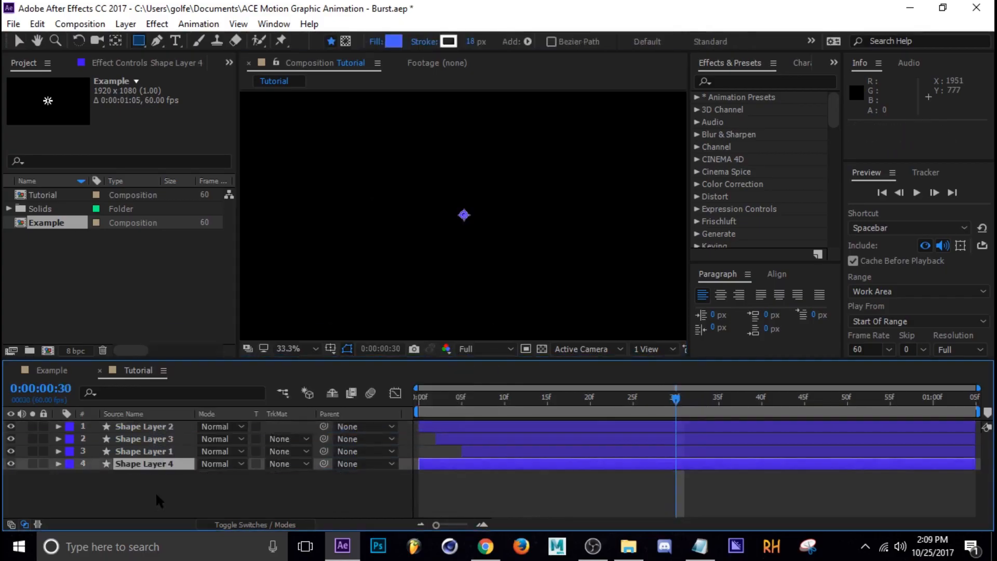
Add an ellipse path and a stroke to the contents of the new bottom shape layer.
left_click(59, 464)
left_click(99, 476)
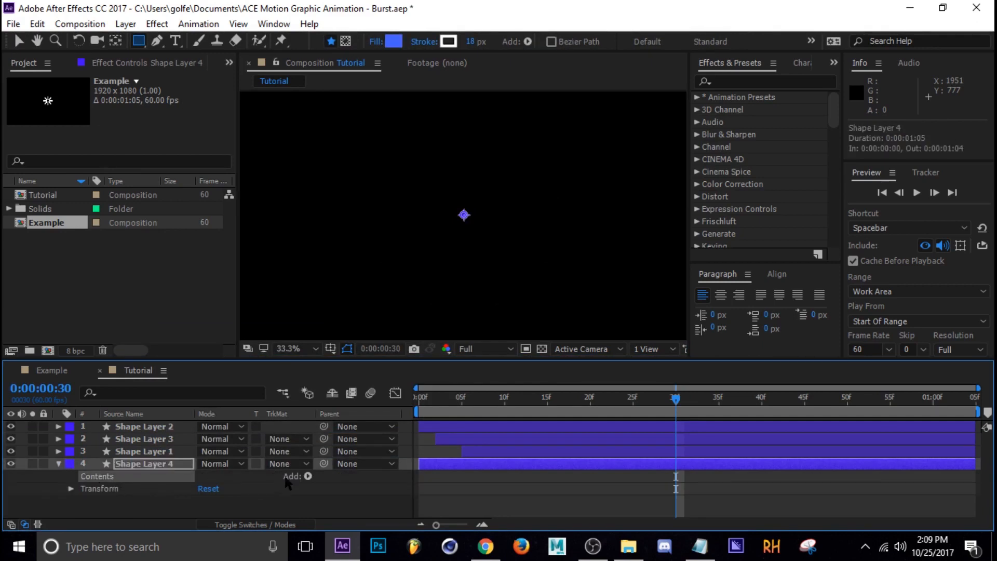
left_click(308, 476)
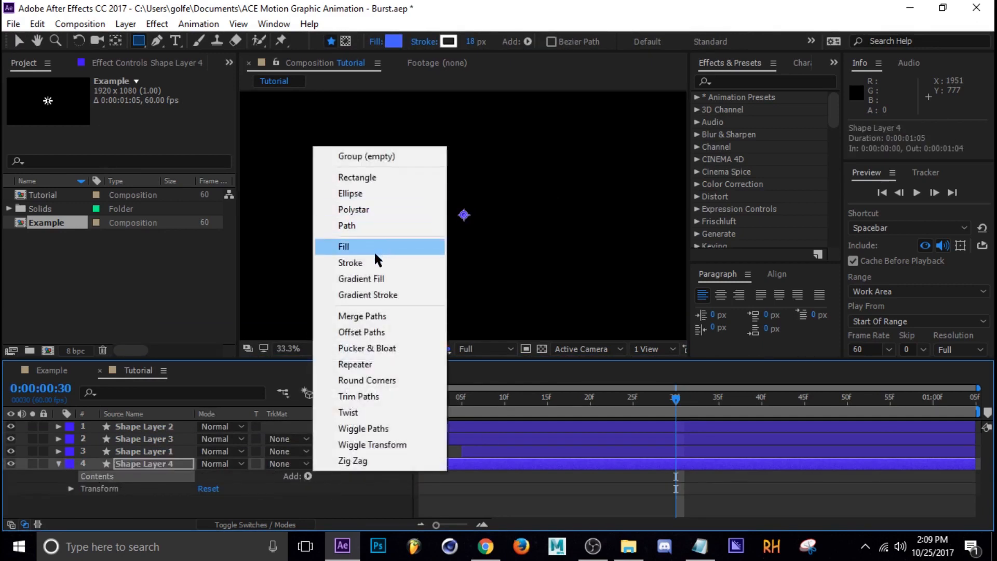
left_click(373, 194)
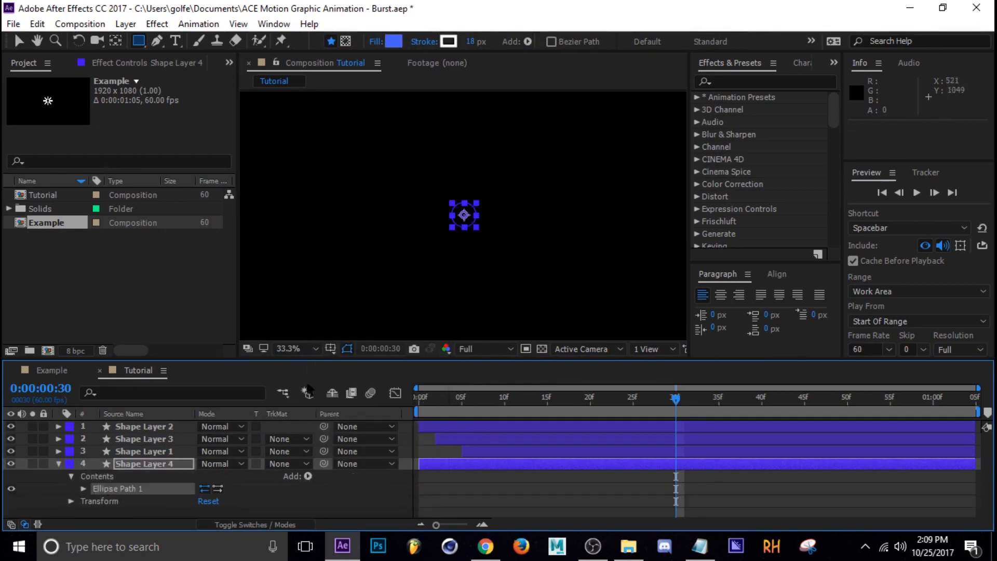
left_click(308, 476)
left_click(380, 263)
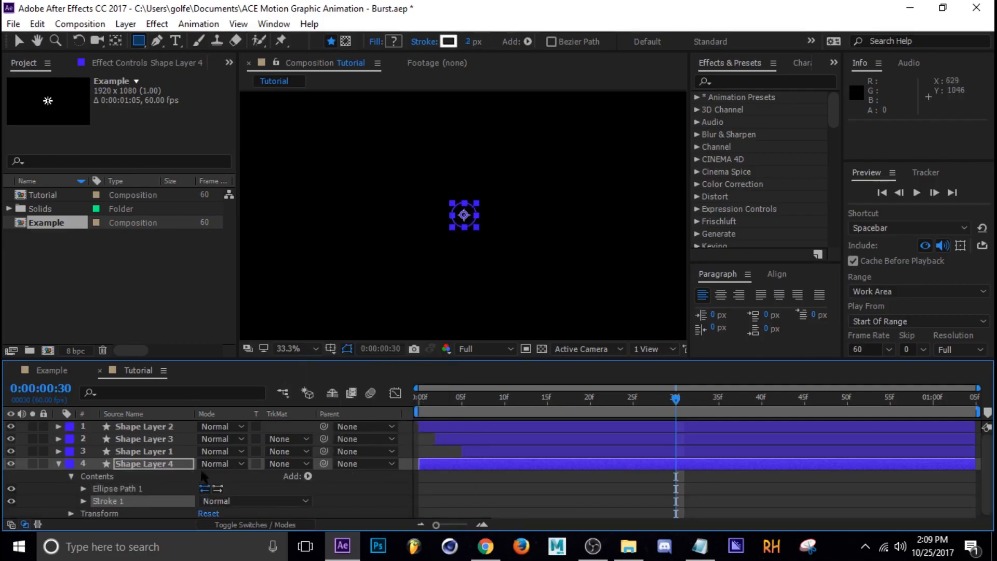
At frame 32, set the stroke width to 10 px.
left_click_drag(687, 405, 693, 405)
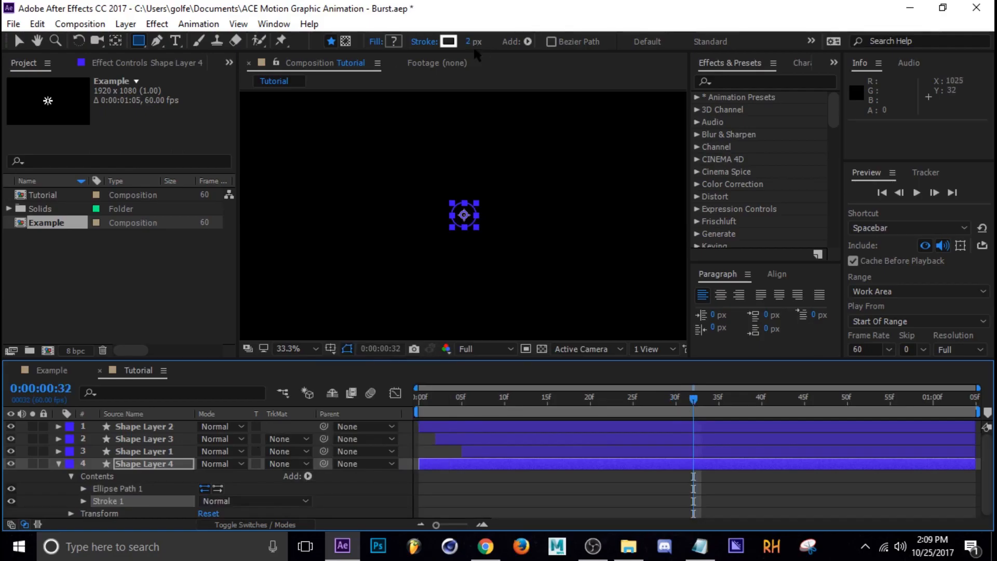
left_click_drag(470, 47, 479, 45)
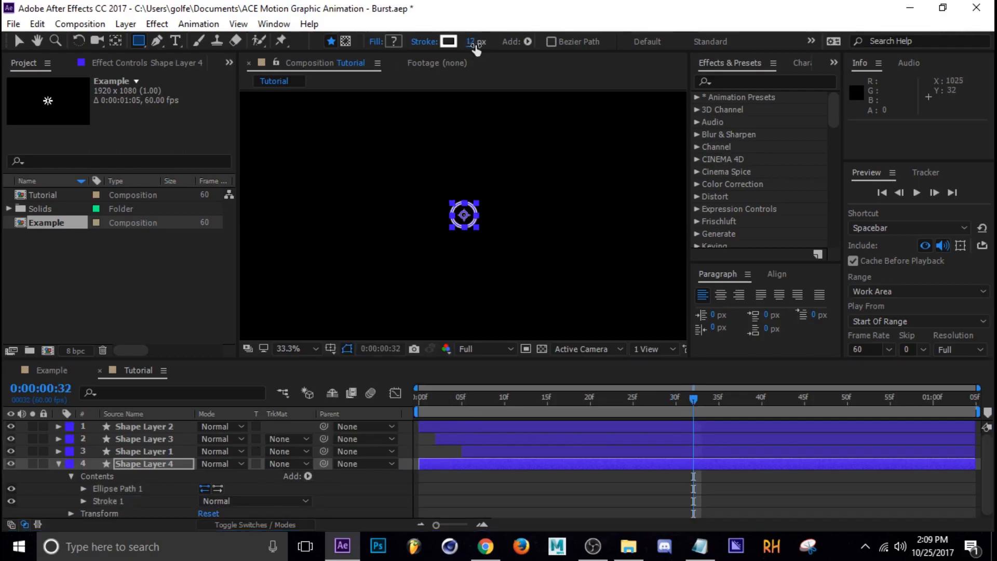
left_click(471, 43)
type("10")
key("Return")
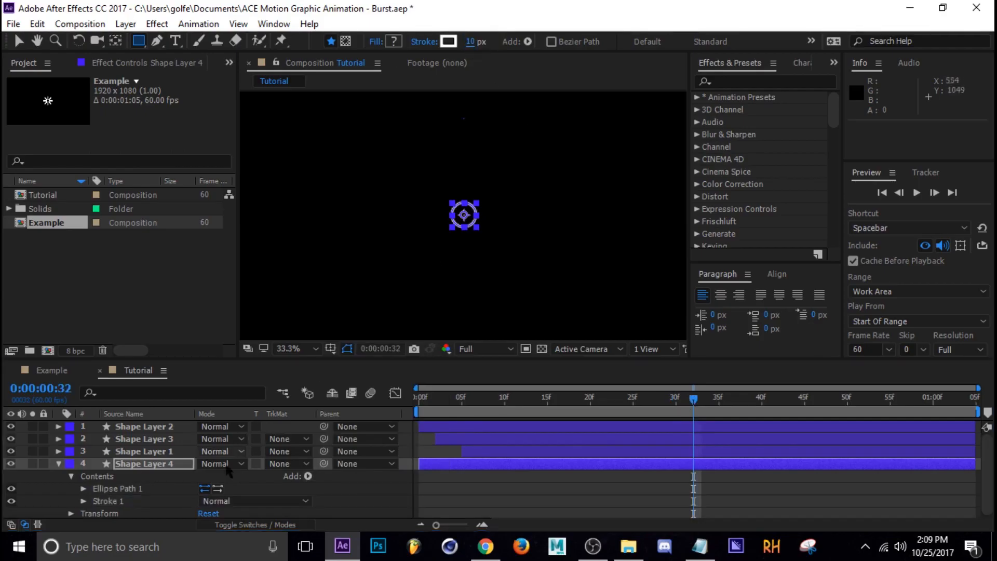
Keyframe the ellipse path size at about 571 at frame 32.
scroll(117, 509, "down", 1)
left_click(84, 487)
scroll(156, 494, "down", 2)
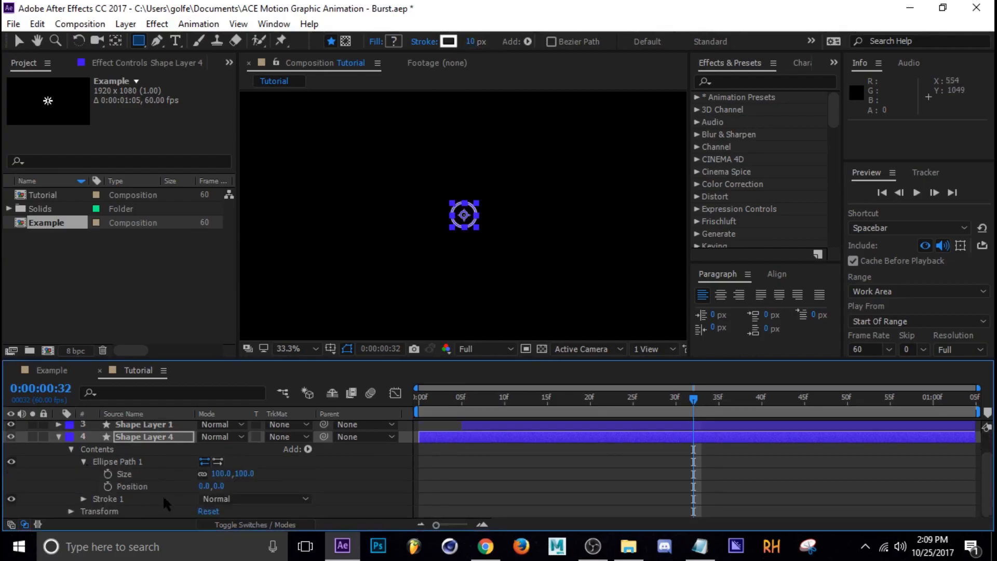
left_click_drag(240, 471, 611, 499)
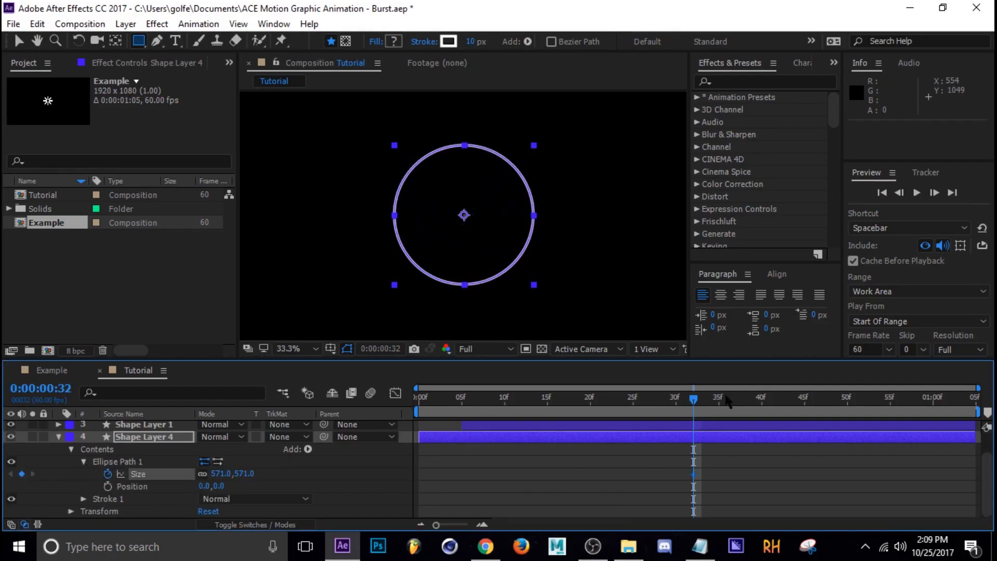
At frame 42, set the ellipse size to about 901 and save the project.
left_click(753, 399)
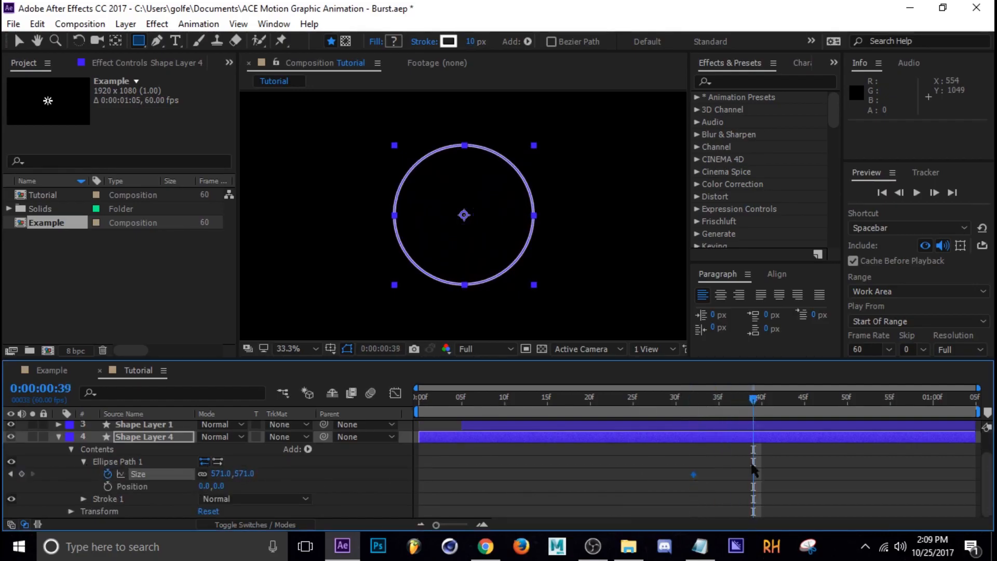
left_click(776, 405)
left_click_drag(244, 474, 522, 502)
key("ctrl+s")
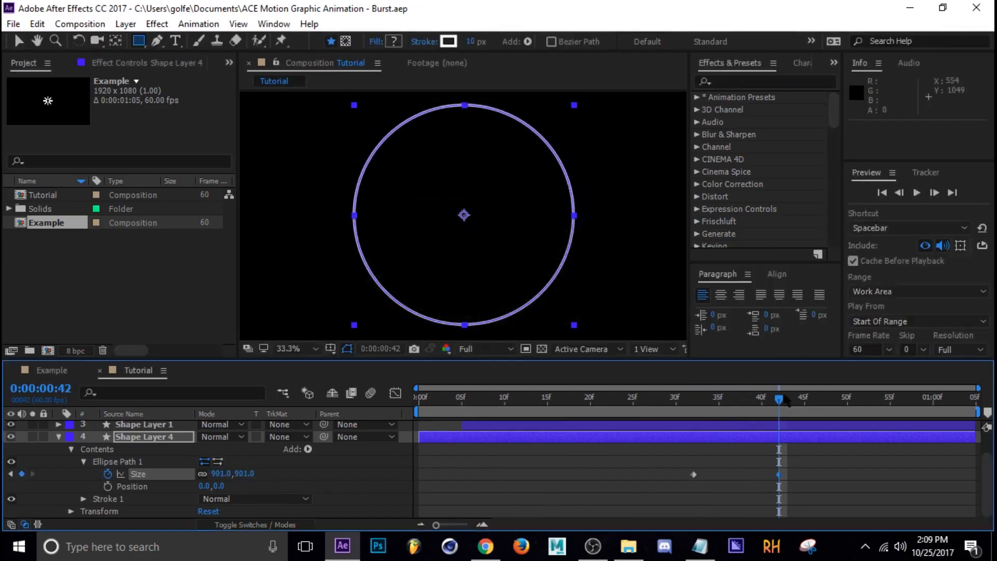
Keyframe the stroke width at 10 at frame 32 and set it to 0 at frame 42.
left_click_drag(780, 399, 697, 427)
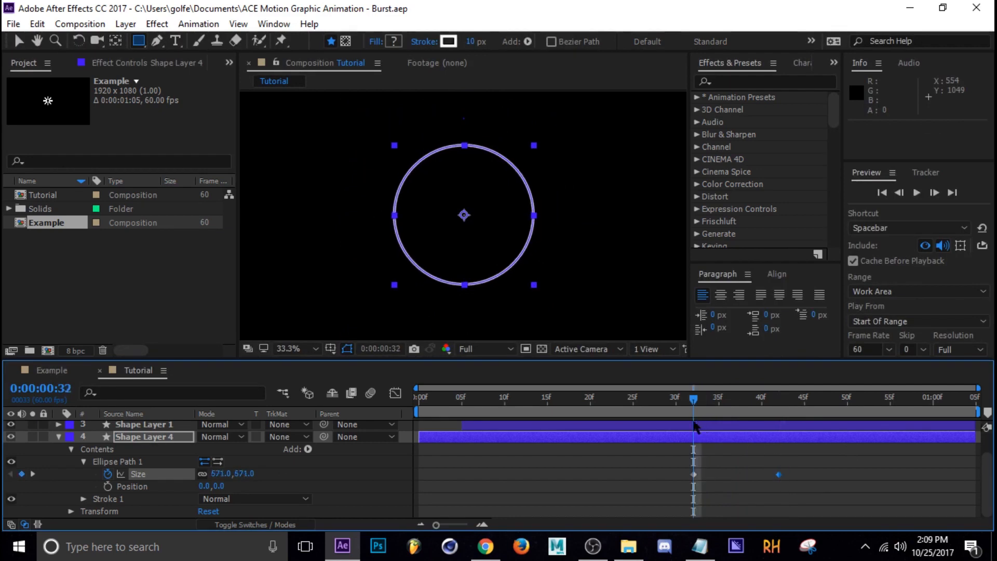
left_click(84, 499)
scroll(189, 464, "down", 4)
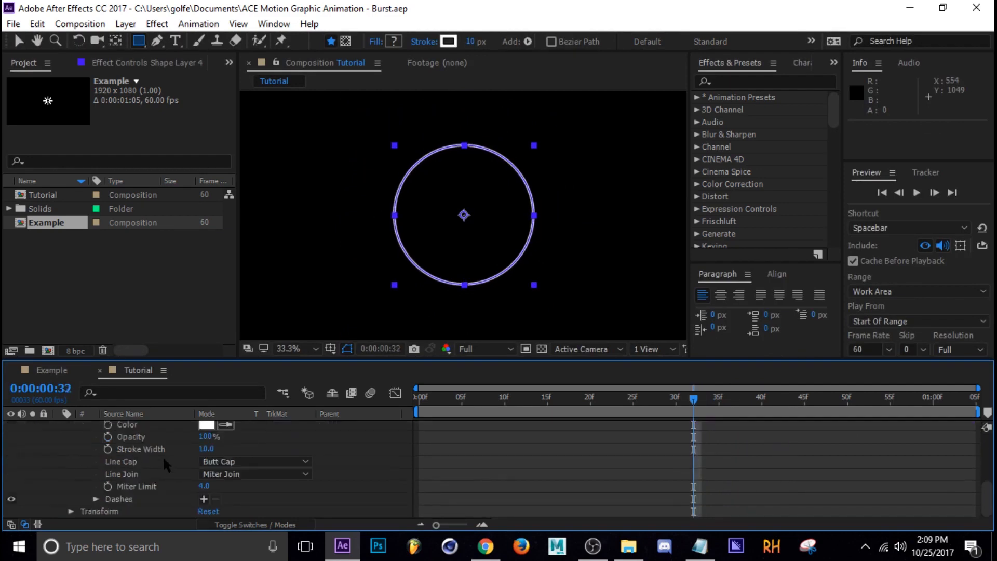
scroll(156, 460, "up", 2)
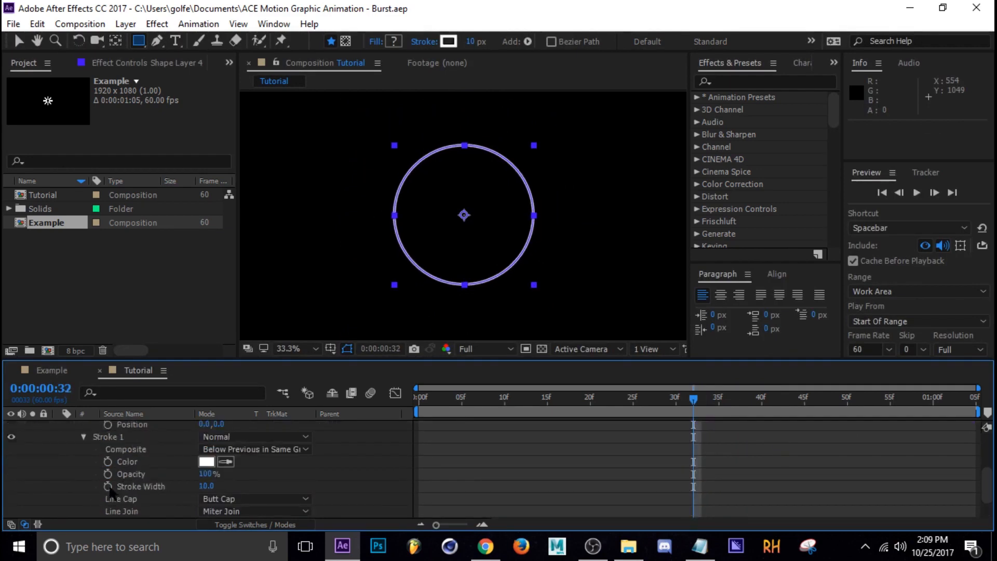
left_click(108, 487)
left_click_drag(696, 409, 779, 409)
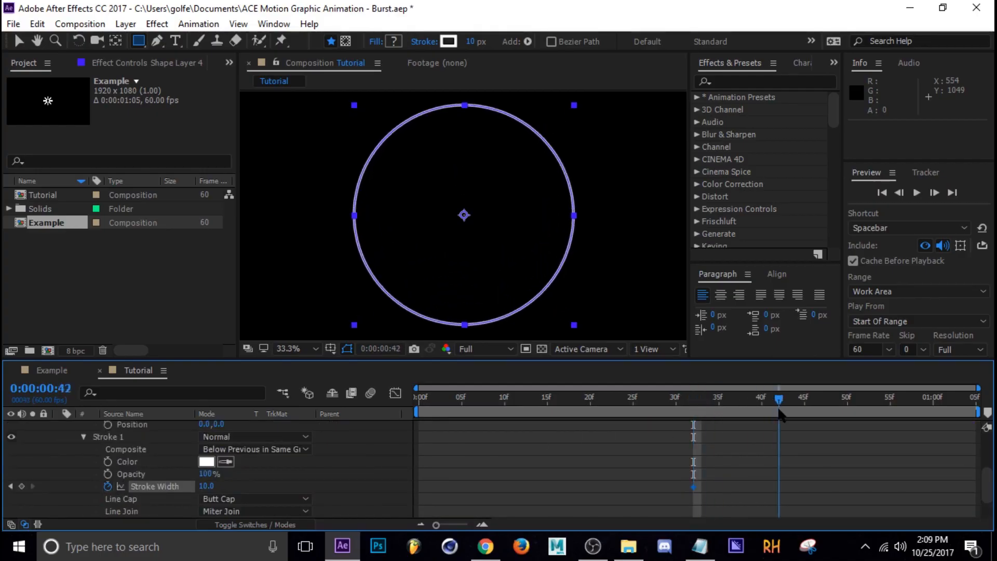
left_click_drag(208, 487, 124, 486)
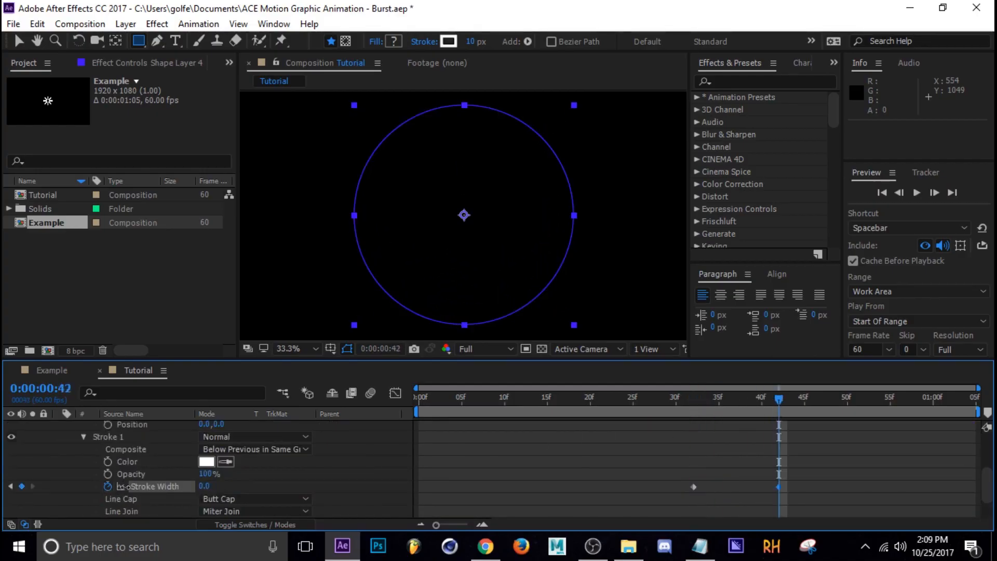
Set the stroke width keyframe at frame 42 to 0.
scroll(722, 464, "up", 2)
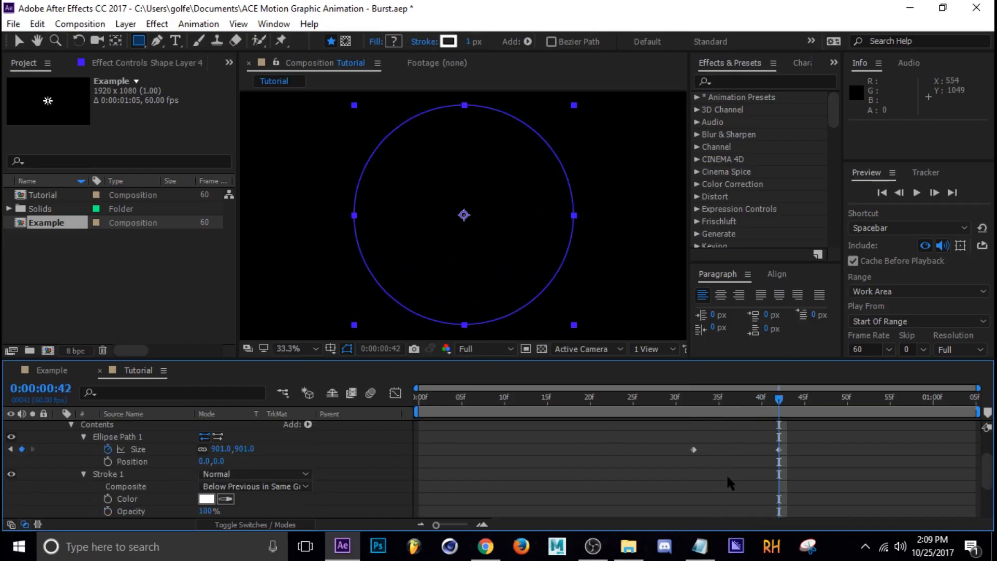
left_click(734, 431)
left_click_drag(752, 411, 779, 416)
scroll(278, 482, "down", 1)
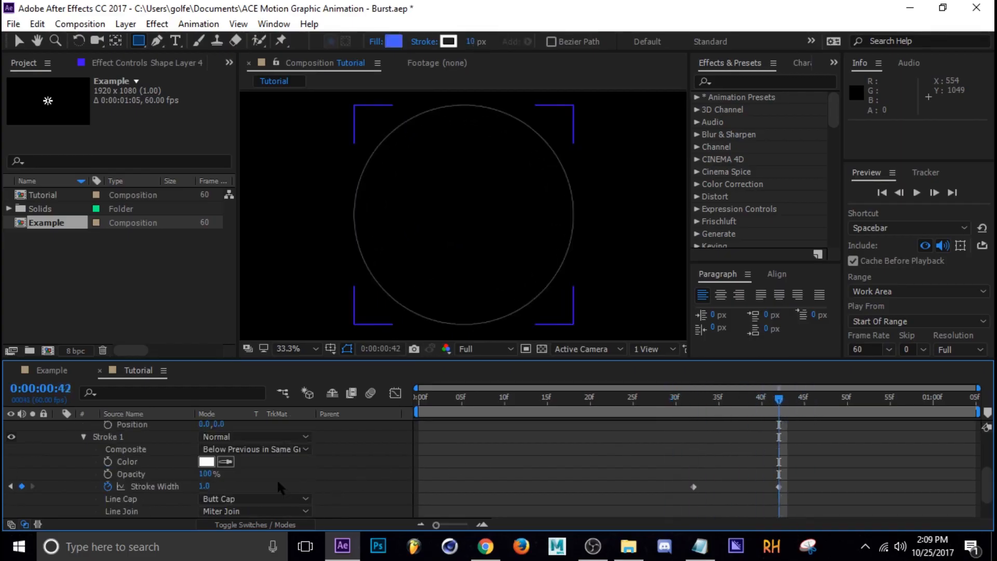
left_click_drag(201, 488, 199, 489)
Reveal the layer's animated properties, select all its keyframes and apply Easy Ease.
left_click(710, 446)
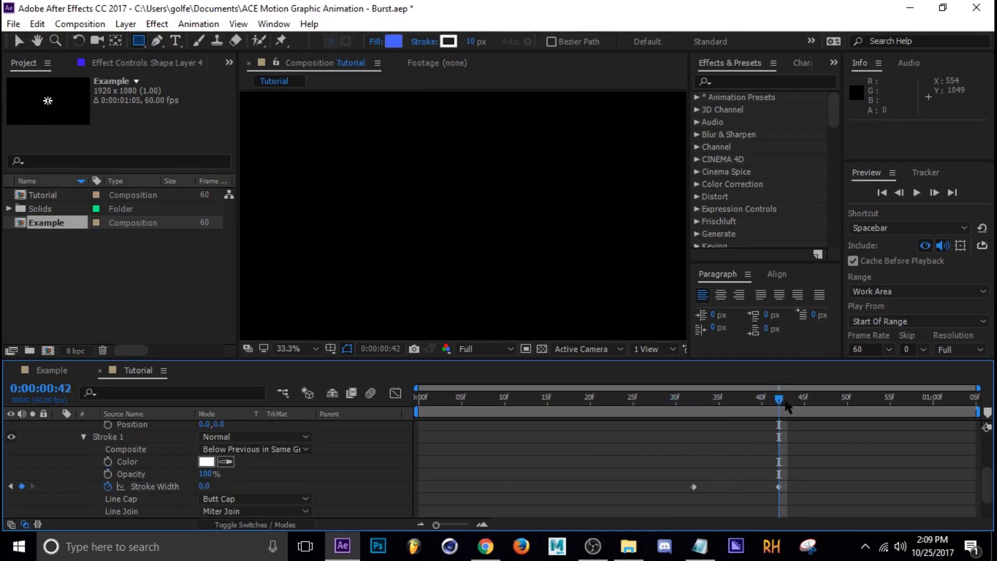
mouse_move(780, 402)
left_mouse_down()
mouse_move(702, 410)
mouse_move(795, 413)
mouse_move(710, 415)
left_mouse_up()
scroll(720, 468, "up", 3)
left_click(716, 465)
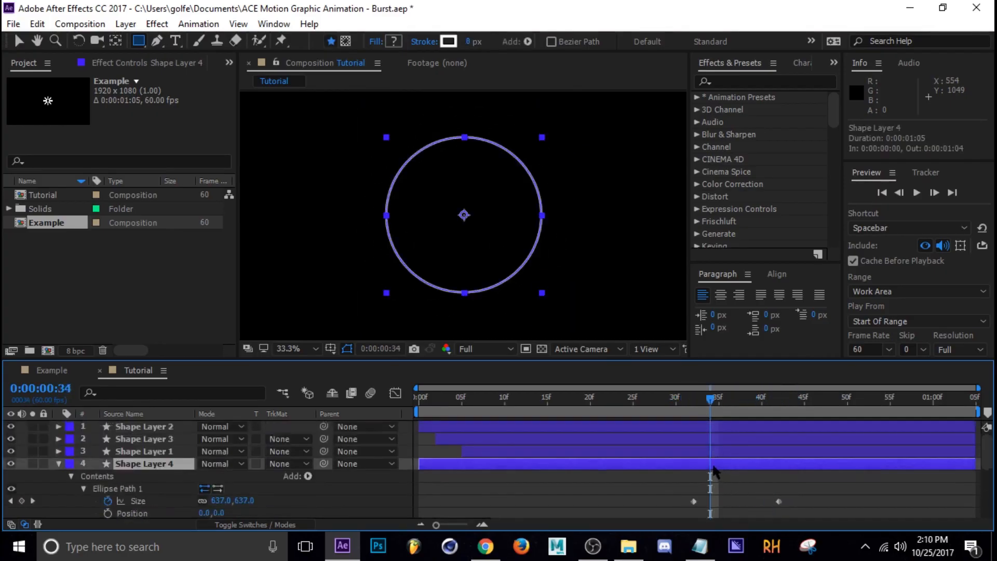
key("u")
left_click_drag(800, 470, 638, 496)
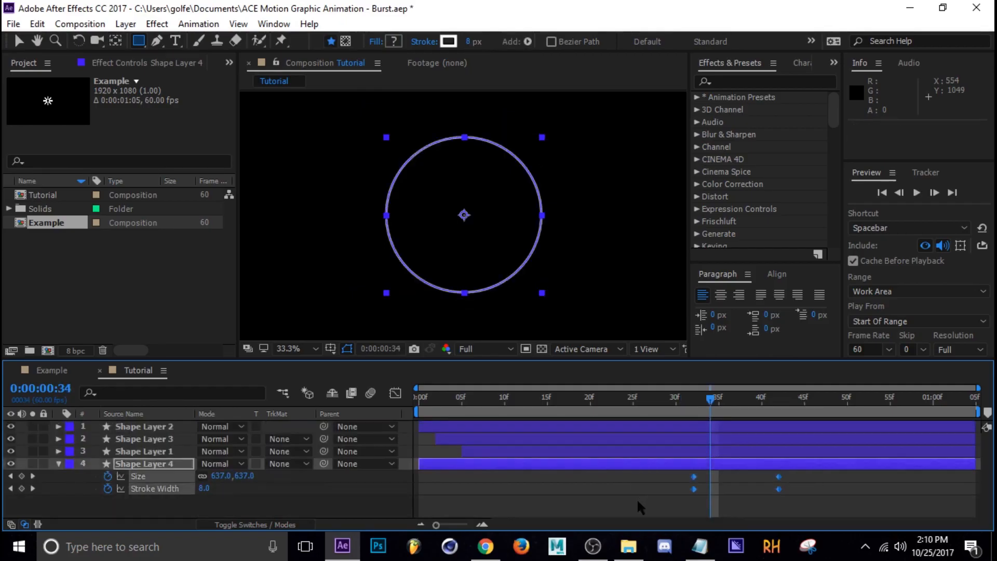
key("F9")
Adjust the speed curve's keyframe influence in the Graph Editor, then close it.
left_click(395, 393)
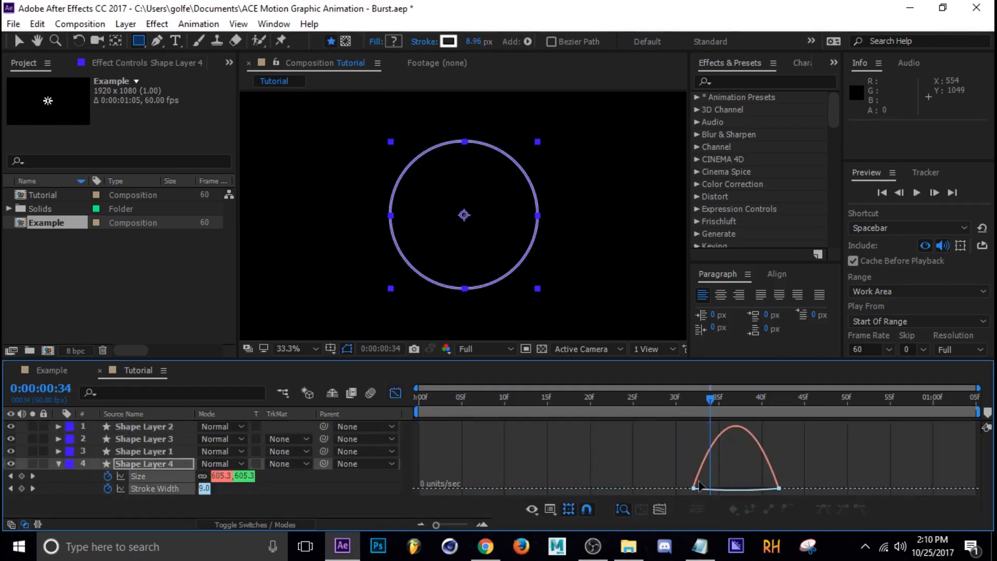
mouse_move(805, 473)
left_mouse_down()
mouse_move(681, 507)
mouse_move(712, 494)
left_mouse_up()
left_click(395, 393)
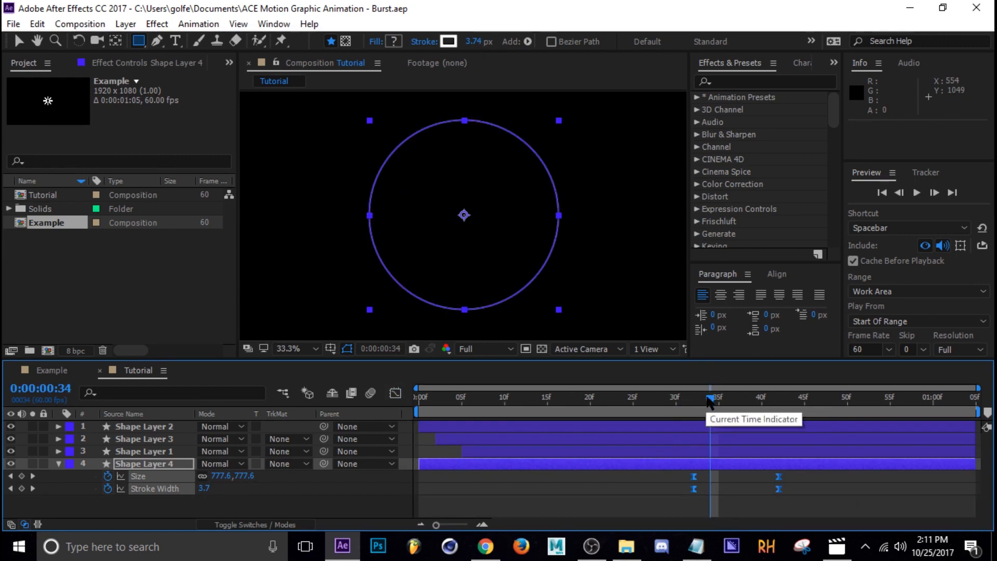
Compare the Example composition's layer colours and timing with the Tutorial composition.
mouse_move(711, 398)
left_mouse_down()
mouse_move(677, 407)
mouse_move(697, 410)
left_mouse_up()
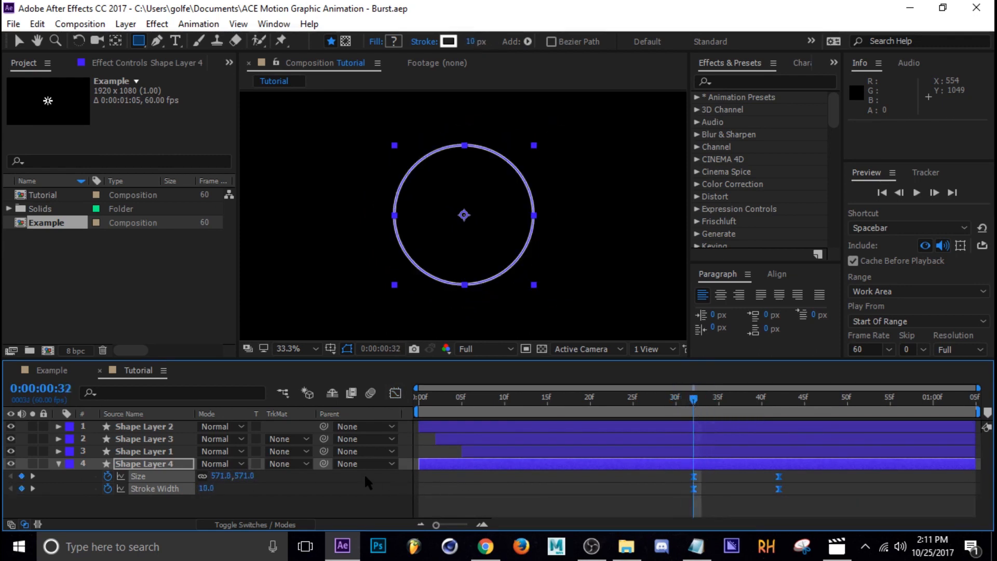
left_click(58, 464)
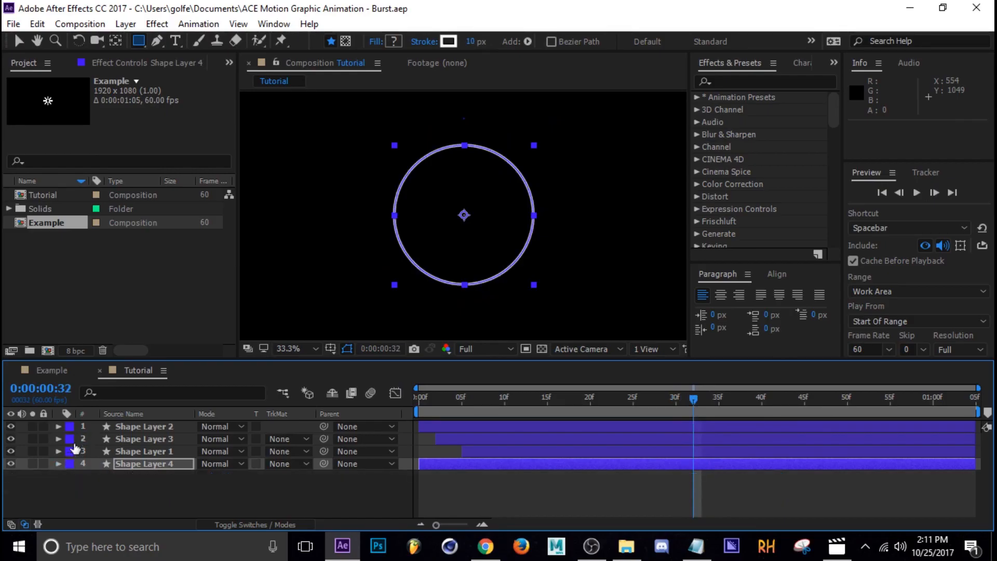
left_click(52, 369)
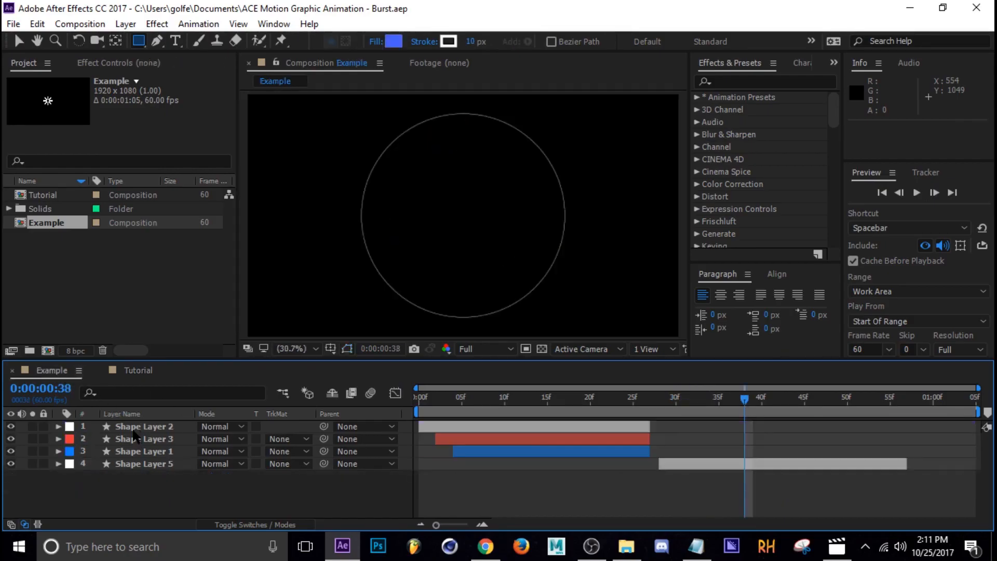
left_click_drag(465, 402, 454, 404)
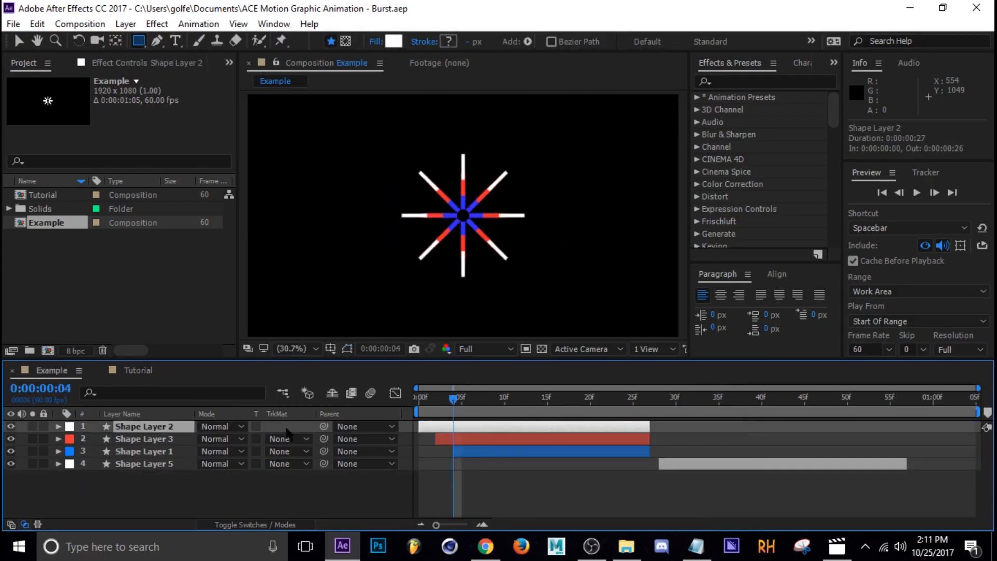
left_click(146, 439)
left_click(138, 452)
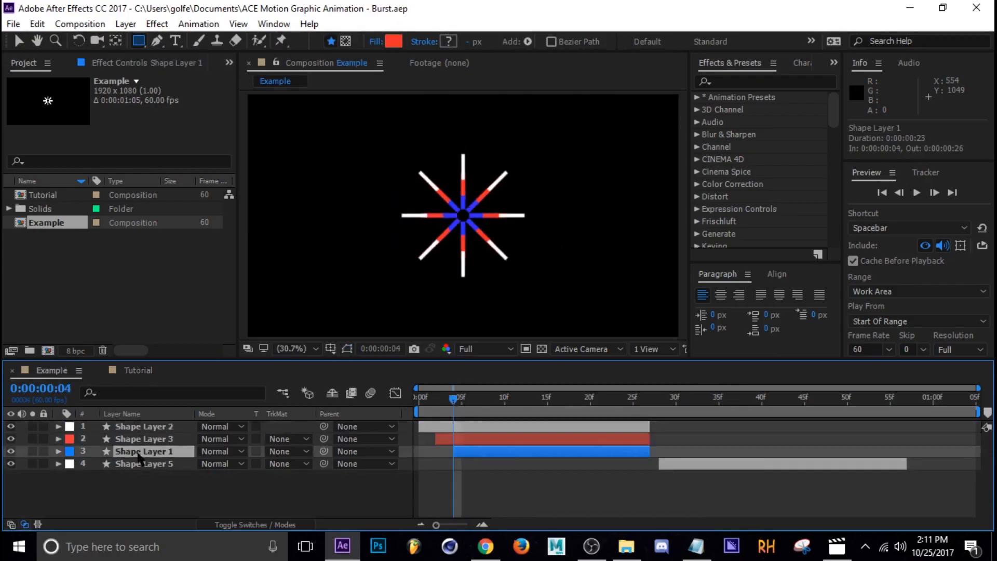
left_click(471, 403)
left_click(134, 371)
left_click(517, 397)
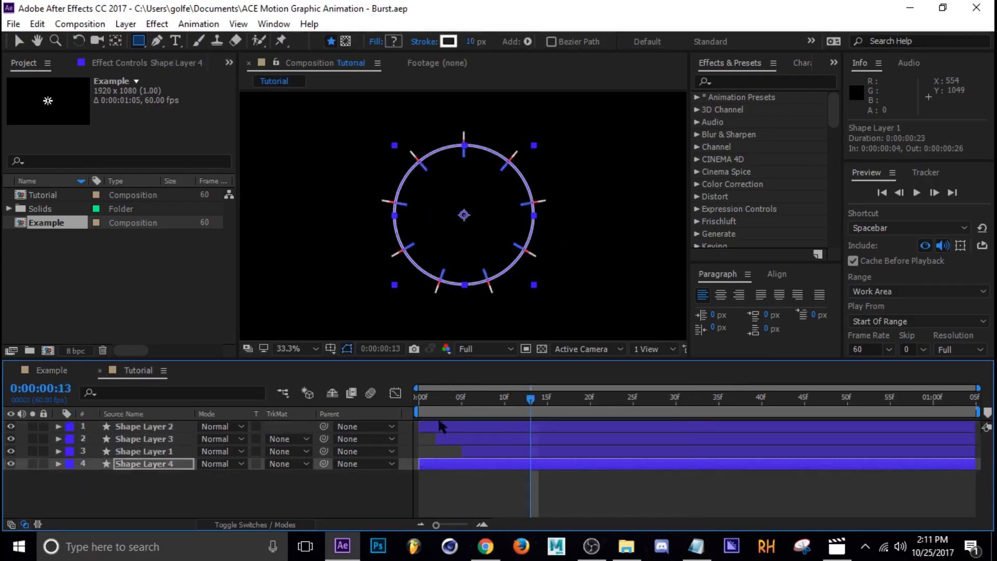
Inspect the layer label colour options and the Labels preferences.
left_click(69, 427)
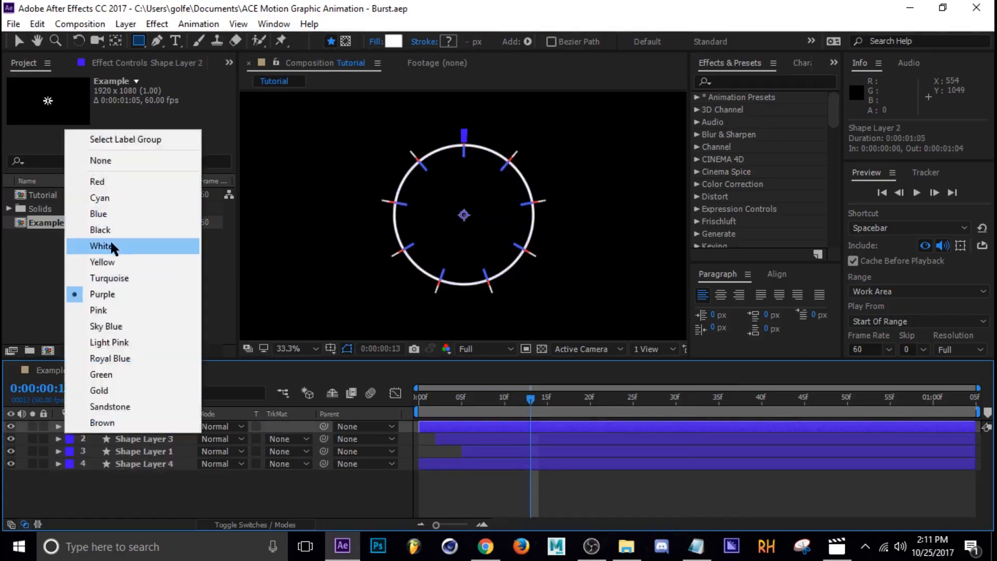
left_click(126, 477)
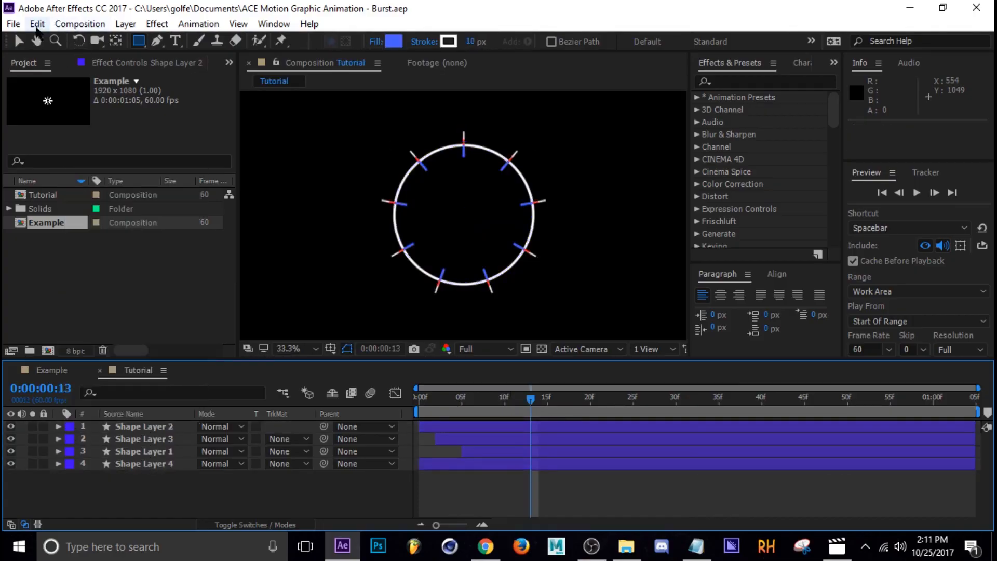
left_click(41, 24)
mouse_move(73, 430)
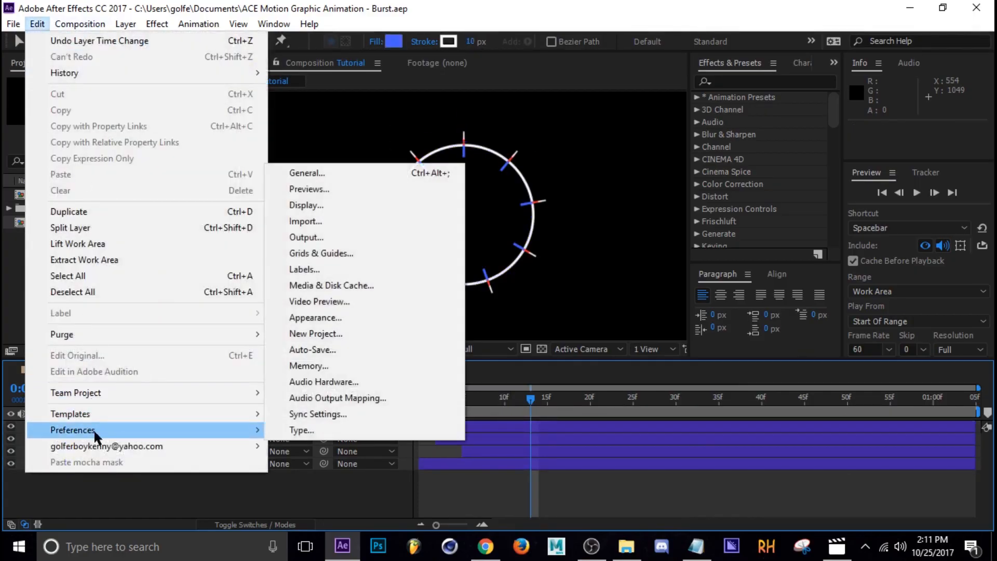
left_click(351, 269)
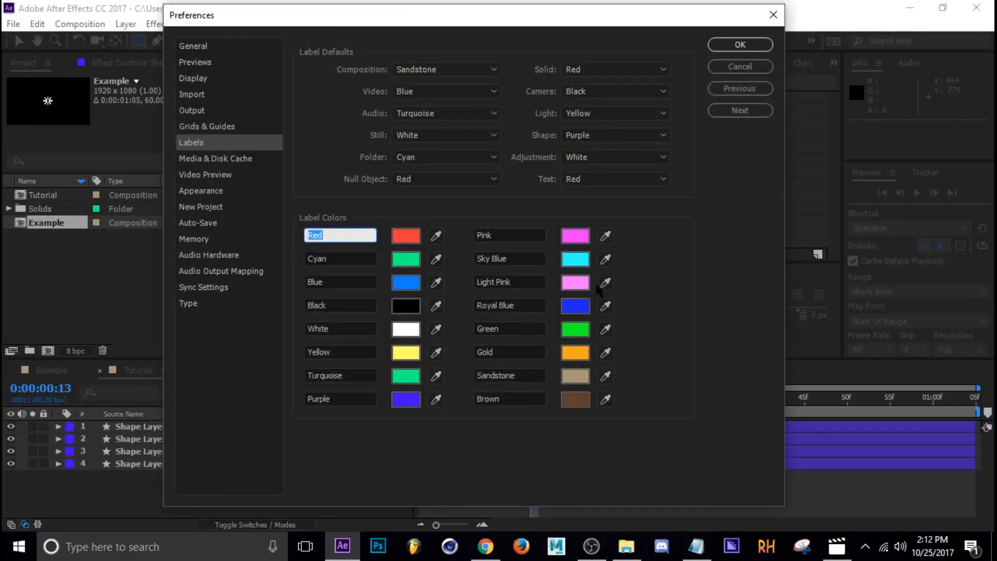
left_click(741, 44)
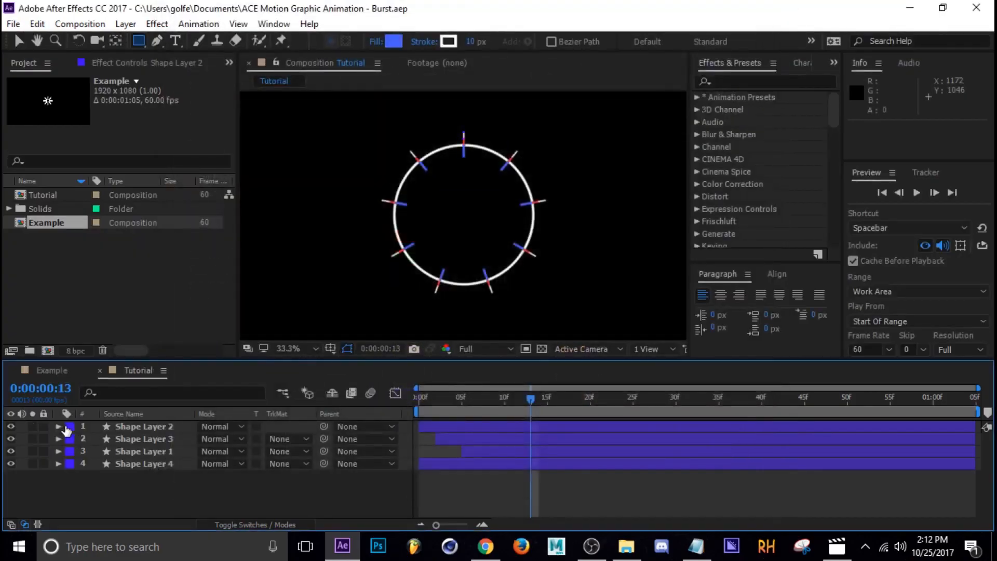
Change Shape Layer 2's label colour to White.
left_click(67, 428)
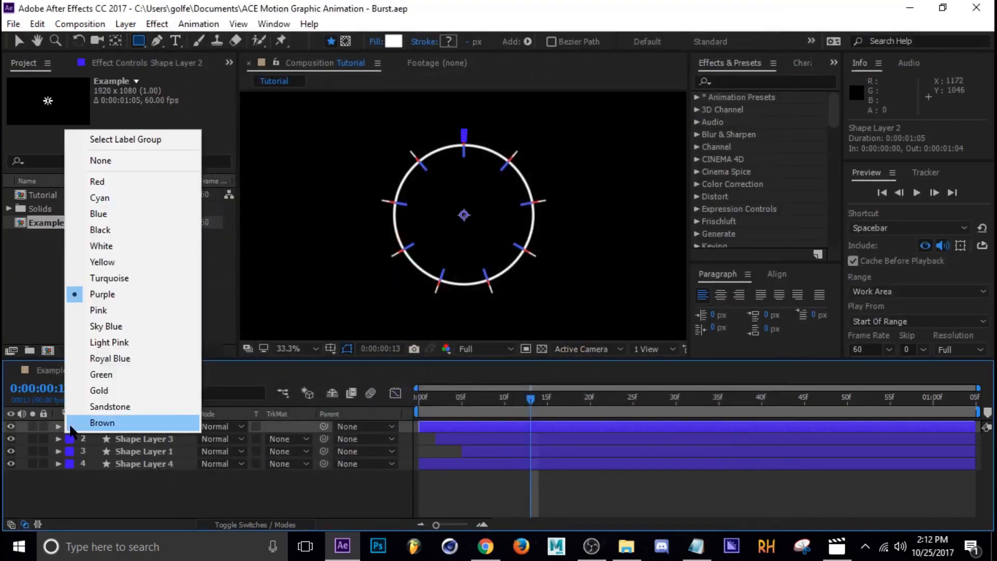
left_click(115, 244)
Select Shape Layer 4, reveal its keyframes and trim the layer's in point to 0:00:00:32.
mouse_move(441, 411)
left_mouse_down()
mouse_move(662, 422)
mouse_move(597, 409)
mouse_move(579, 420)
mouse_move(685, 444)
left_mouse_up()
left_click(488, 491)
left_click(685, 463)
key("u")
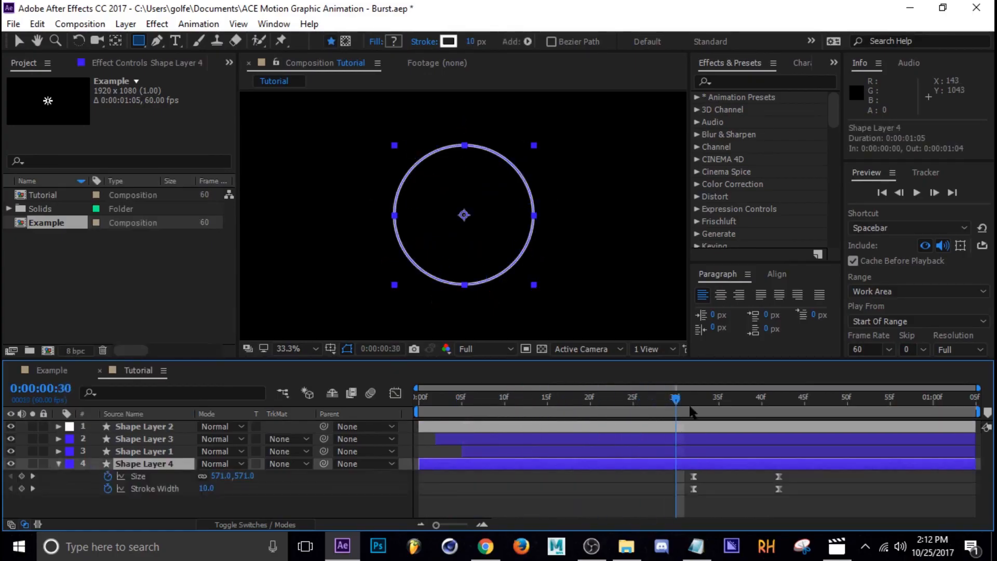
left_click(685, 403)
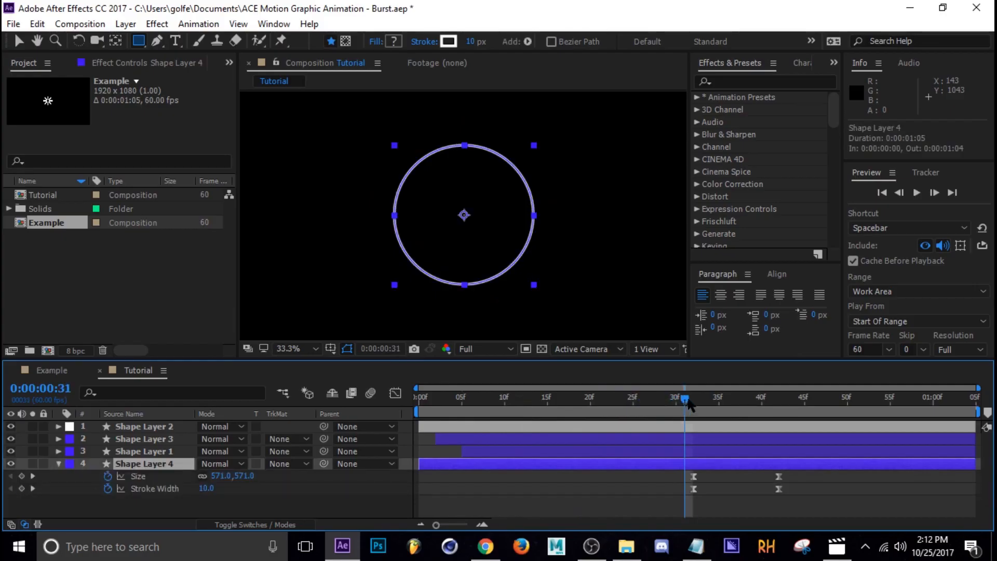
left_click_drag(687, 400, 693, 402)
key("alt+[")
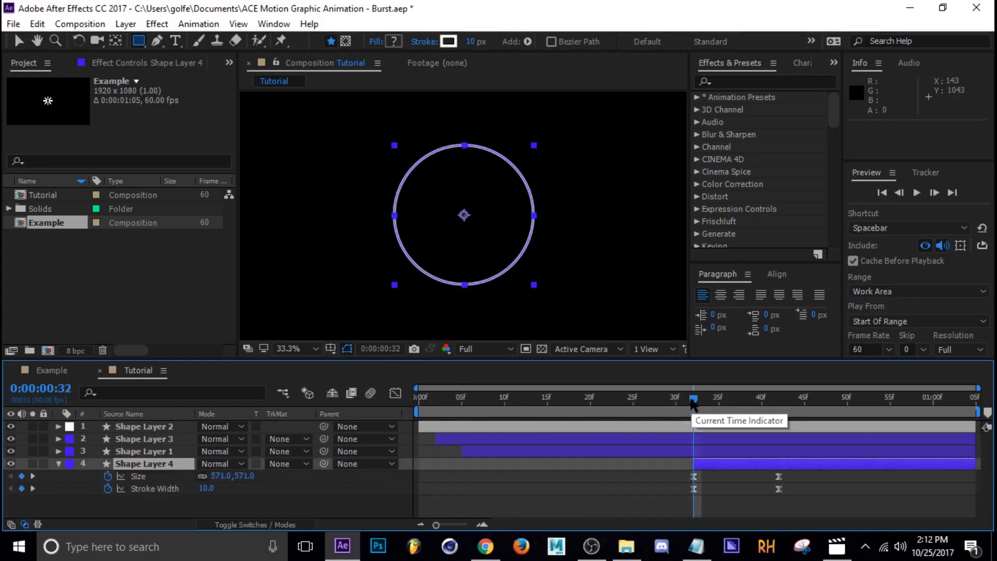
Open Shape Layer 4's Transform group and keyframe its Scale at 0:00:00:32 and 0:00:00:42.
left_click(635, 484)
left_click_drag(693, 404, 691, 437)
left_click(704, 461)
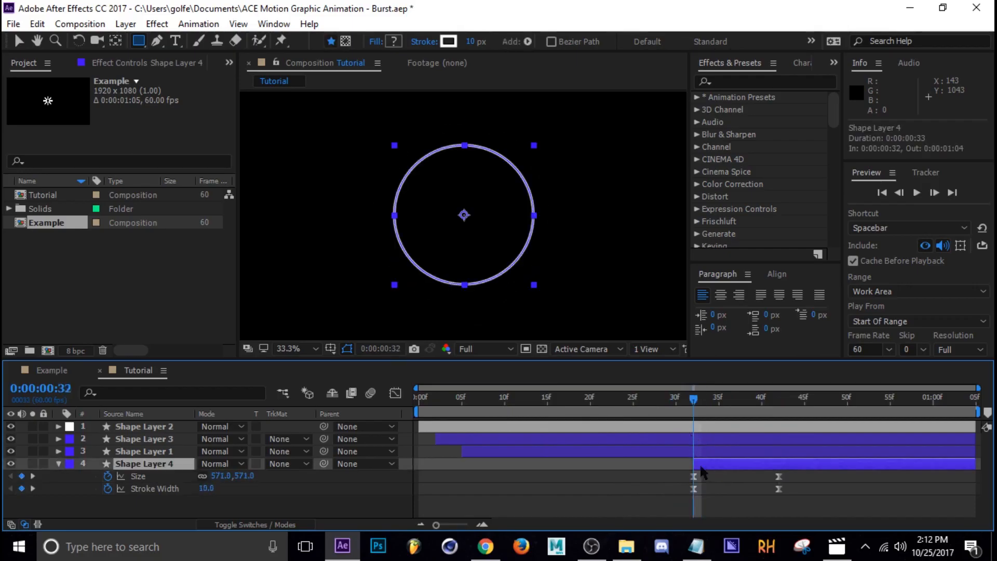
left_click(58, 463)
scroll(104, 483, "down", 4)
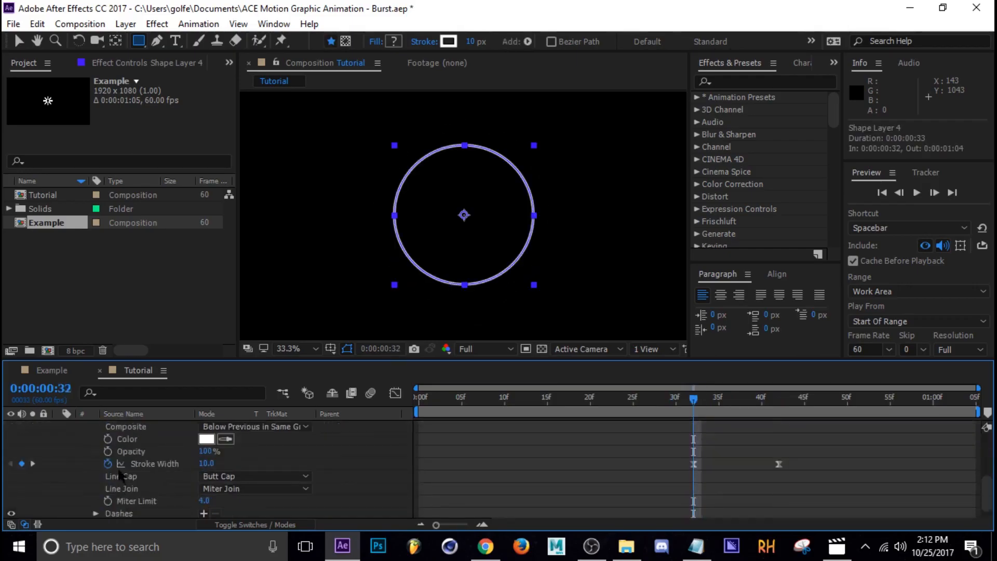
scroll(104, 485, "up", 5)
left_click(84, 475)
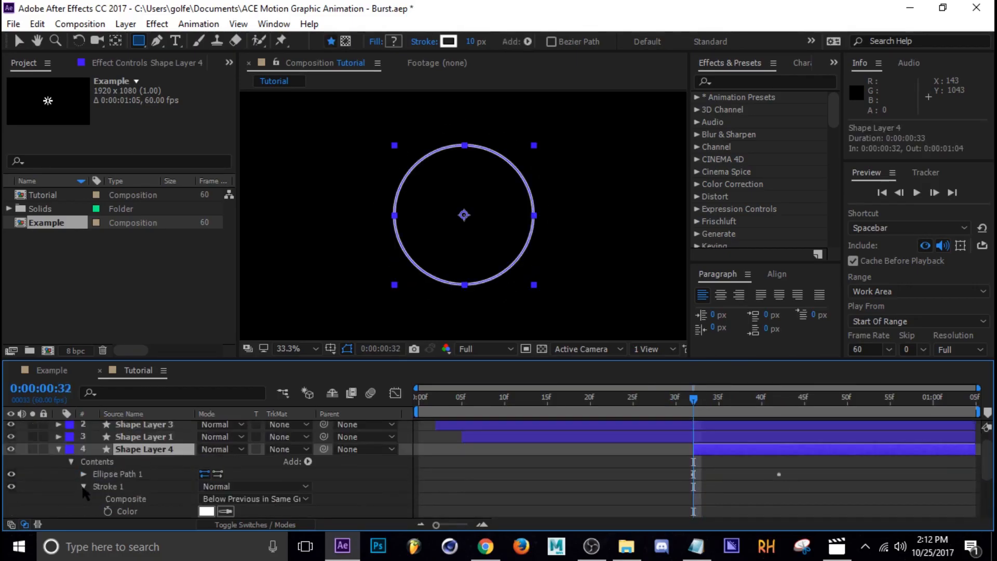
left_click(83, 486)
left_click(64, 512)
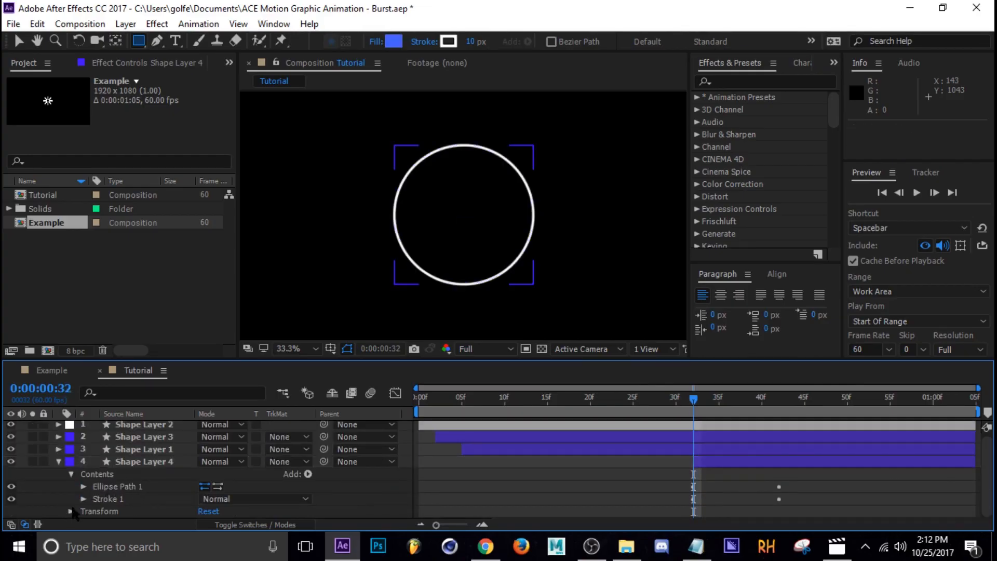
left_click(71, 511)
left_click(96, 486)
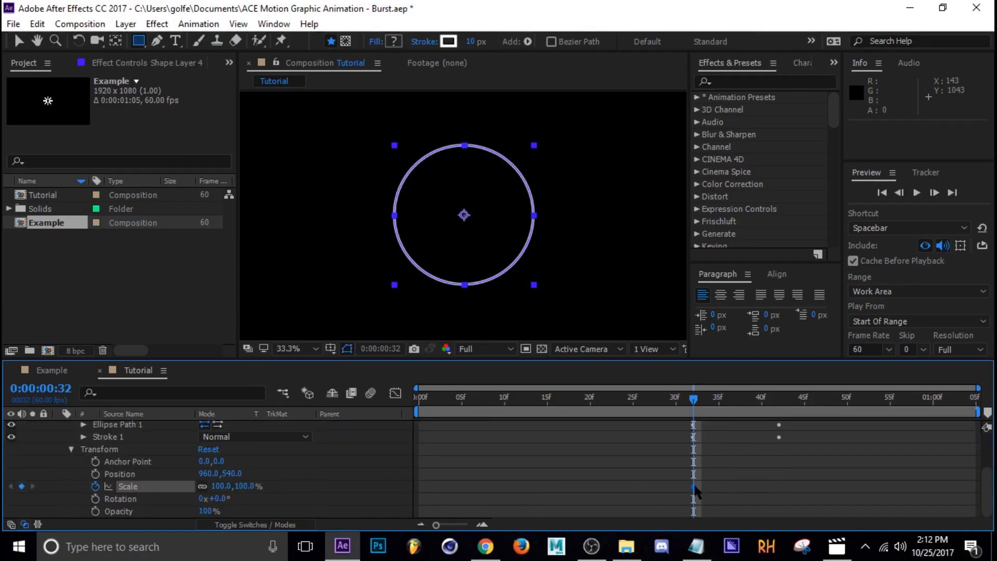
left_click_drag(694, 486, 780, 488)
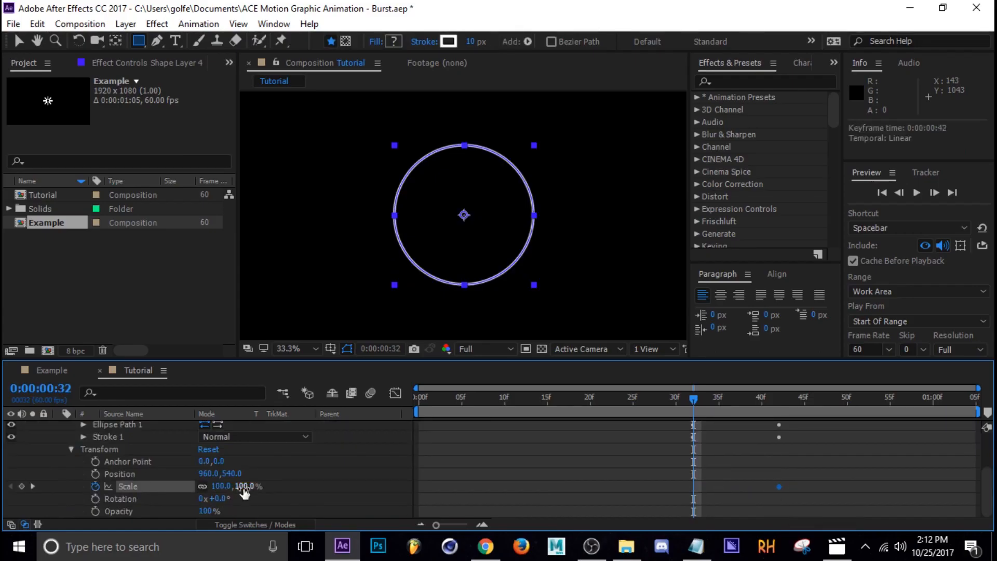
left_click_drag(245, 493, 221, 493)
Select the ring's keyframes, reshape their speed curve influence in the Graph Editor, then collapse the layer.
left_click_drag(700, 425, 788, 426)
left_click_drag(799, 474, 662, 501)
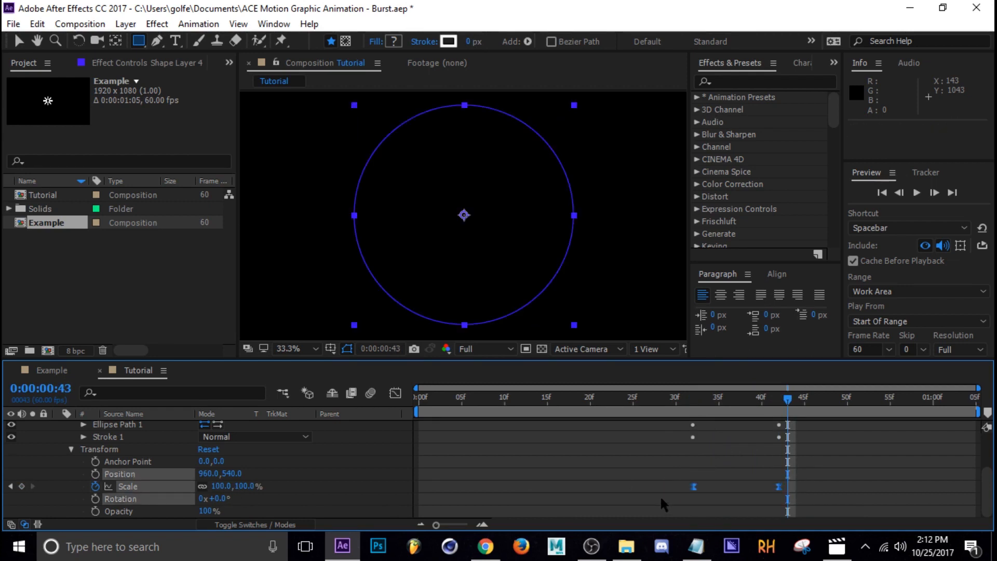
key("shift+F3")
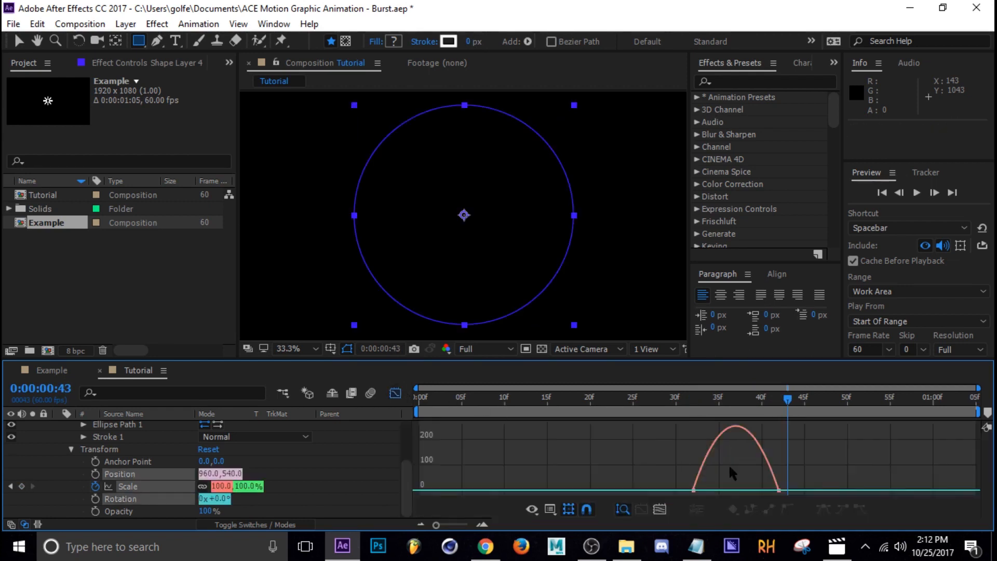
left_click(694, 490)
left_click_drag(708, 491, 736, 490)
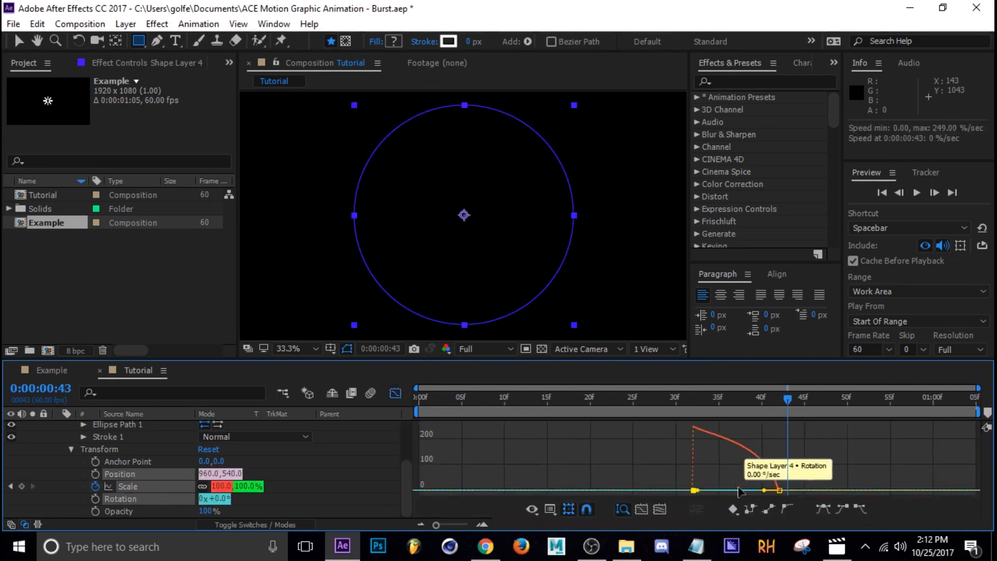
scroll(374, 468, "up", 3)
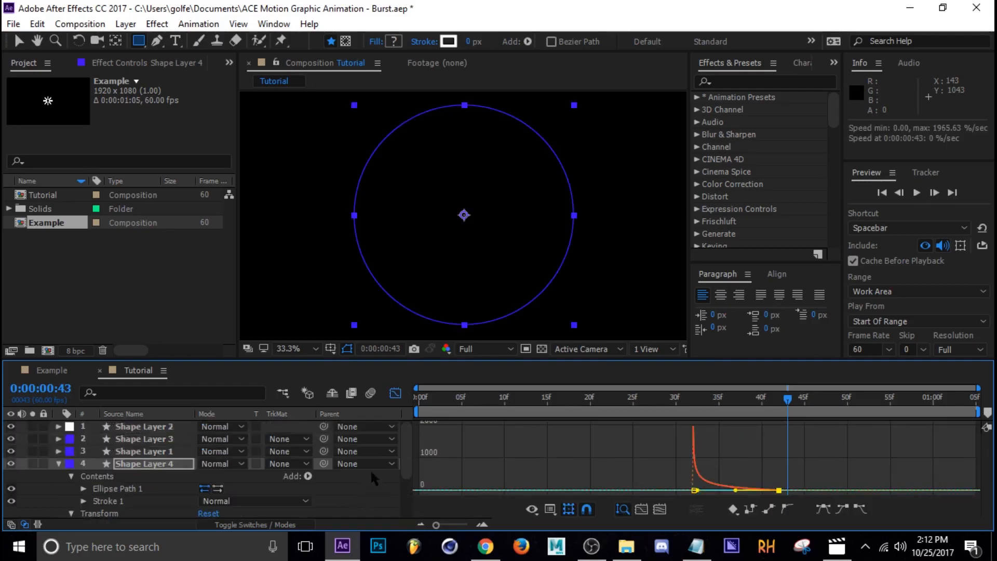
left_click(395, 393)
left_click(59, 464)
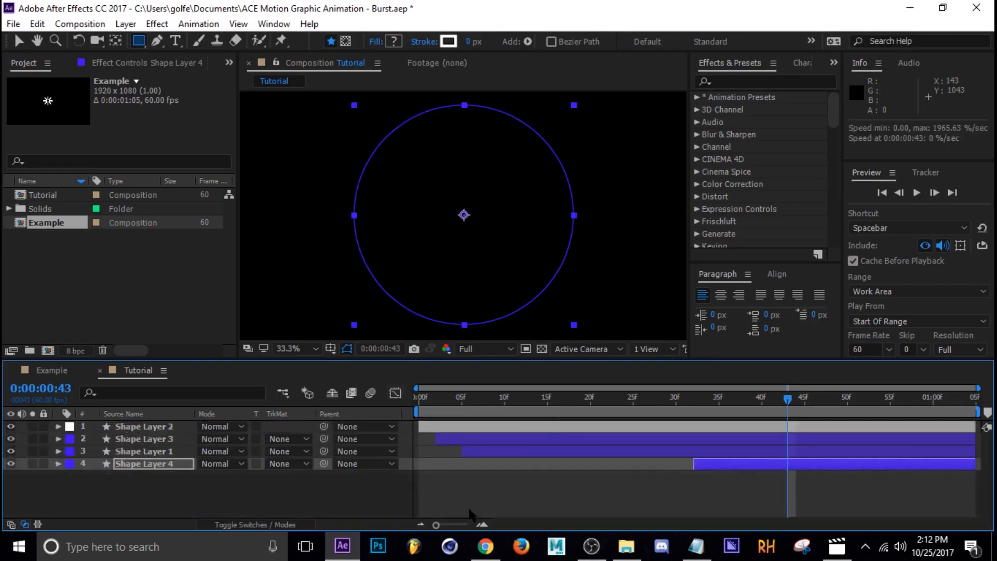
Save the project and preview the animation from the start.
left_click(471, 508)
key("ctrl+s")
left_click_drag(556, 403, 629, 424)
key("space")
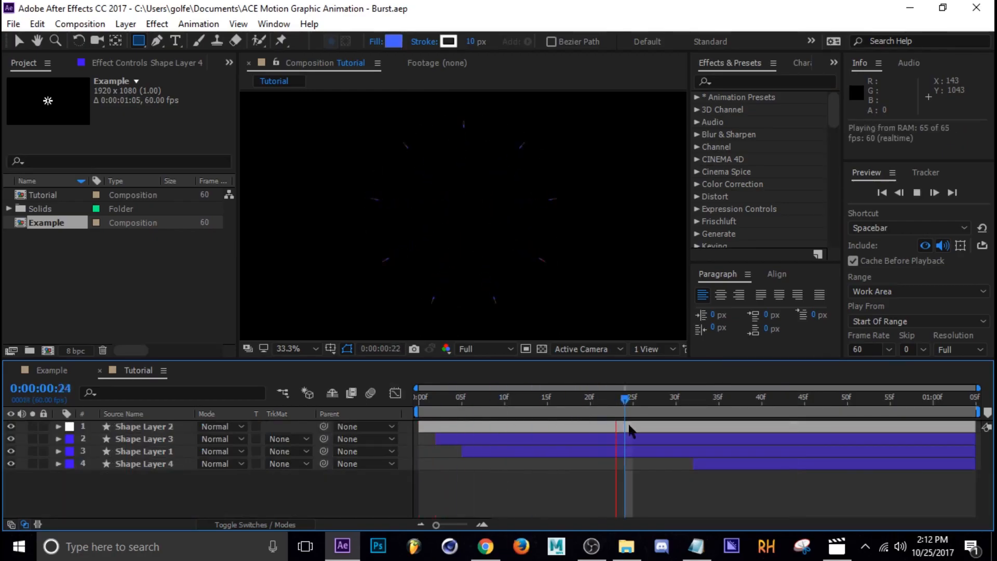
Move Shape Layer 4's final keyframes out to about 0:00:01:01 and preview the result.
left_click(721, 463)
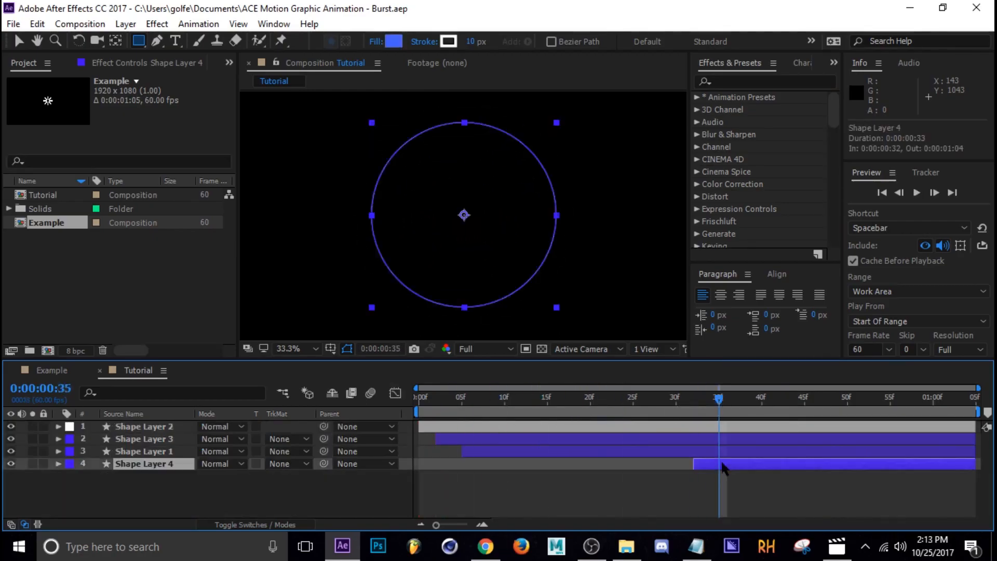
key("u")
left_click_drag(779, 502, 941, 501)
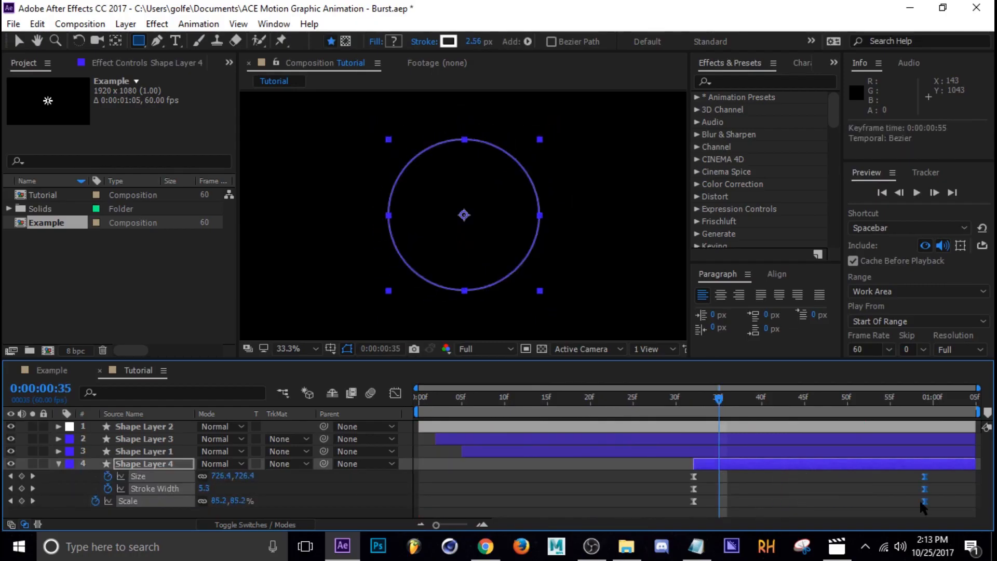
left_click(902, 494)
key("space")
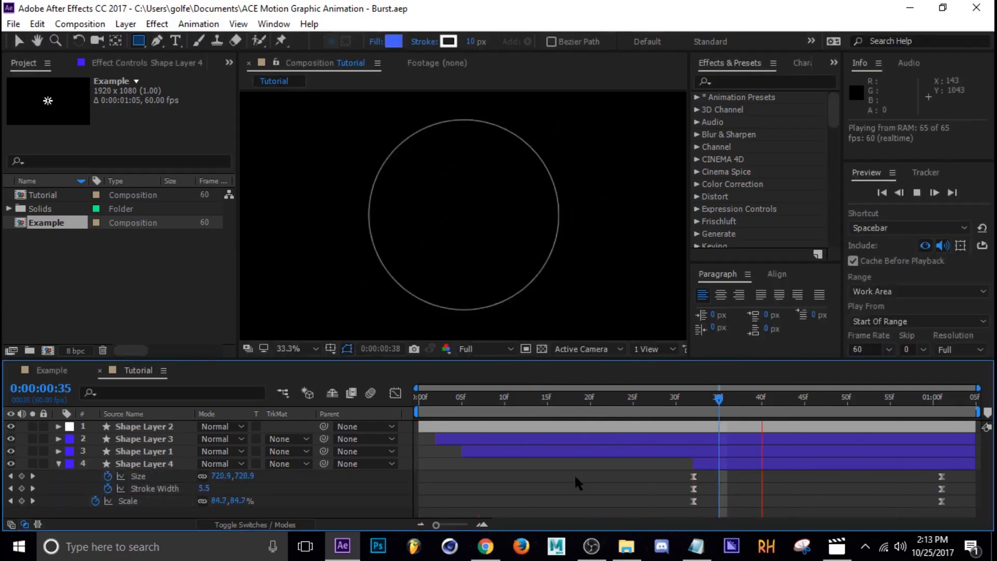